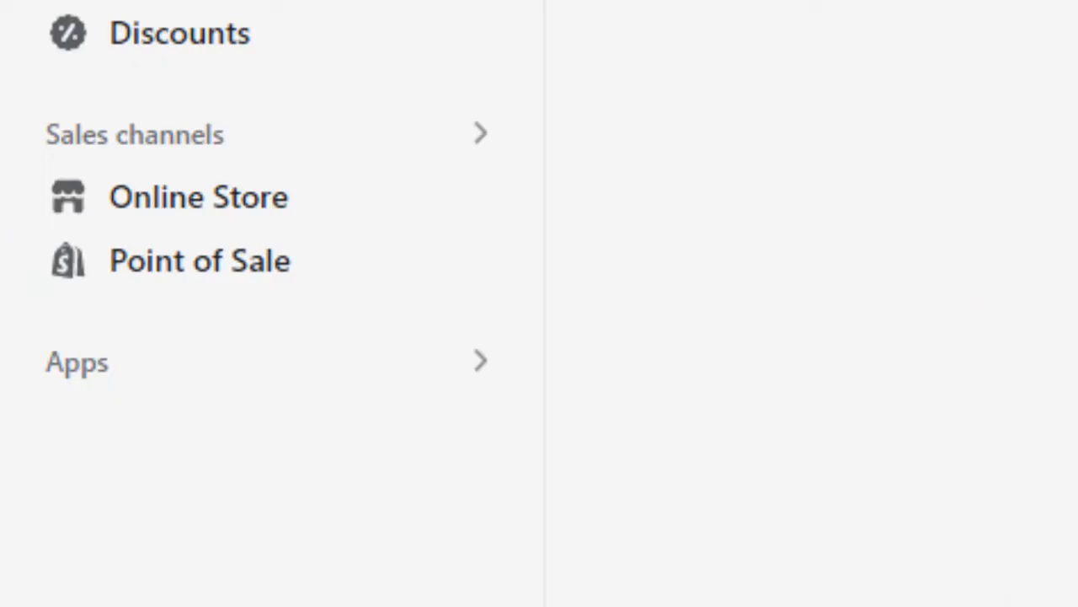
# Open the online store's themes page and visit the Theme Store from the popular free themes section
pyautogui.click(148, 200)
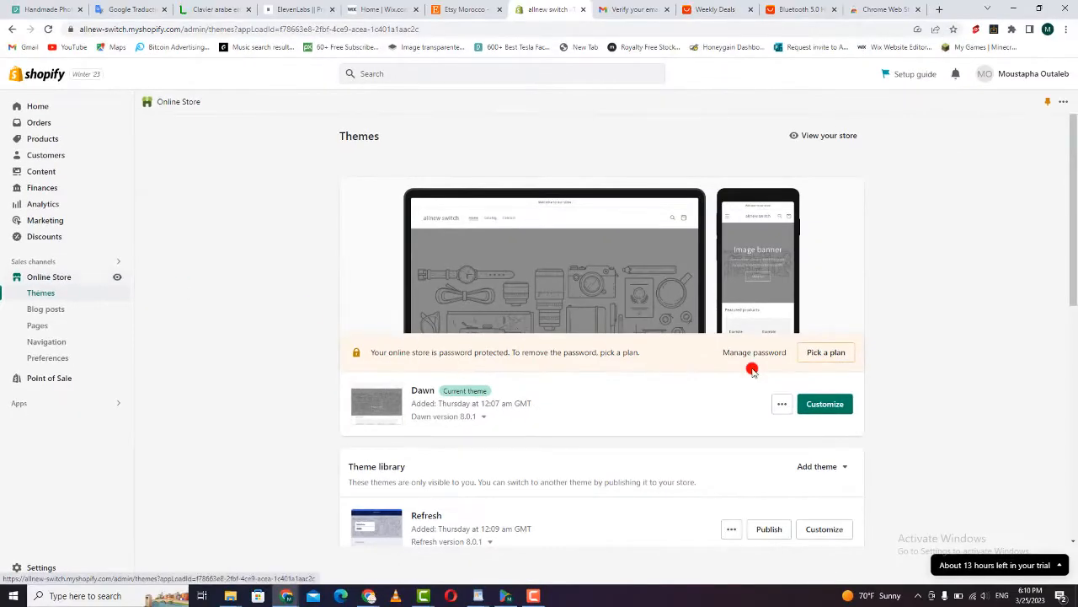
pyautogui.moveTo(1075, 244)
pyautogui.mouseDown()
pyautogui.moveTo(1075, 271)
pyautogui.moveTo(1075, 249)
pyautogui.mouseUp()
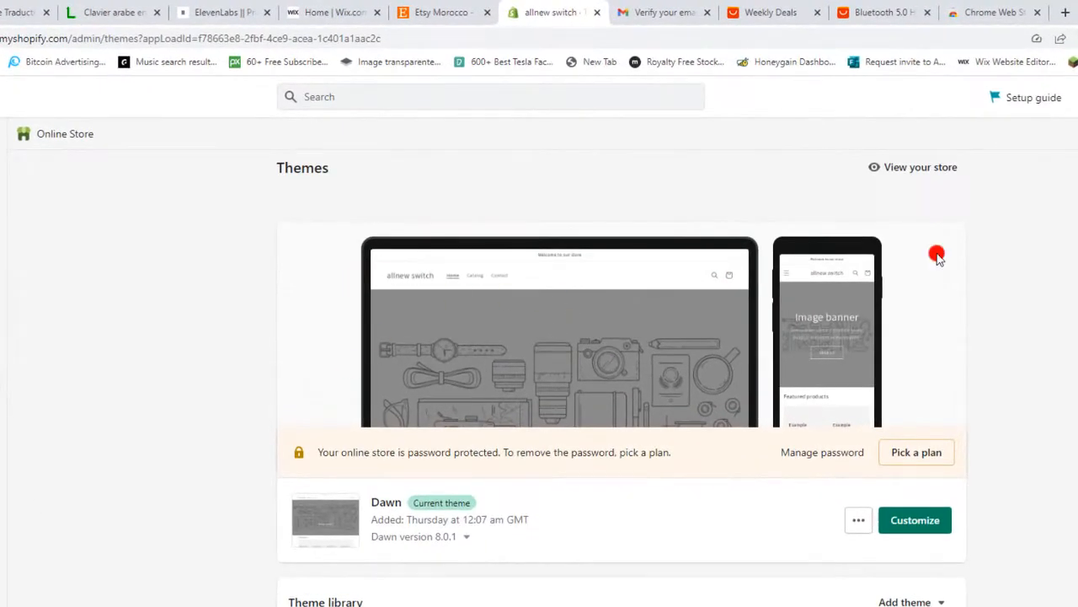
pyautogui.moveTo(1075, 225); pyautogui.dragTo(1076, 330)
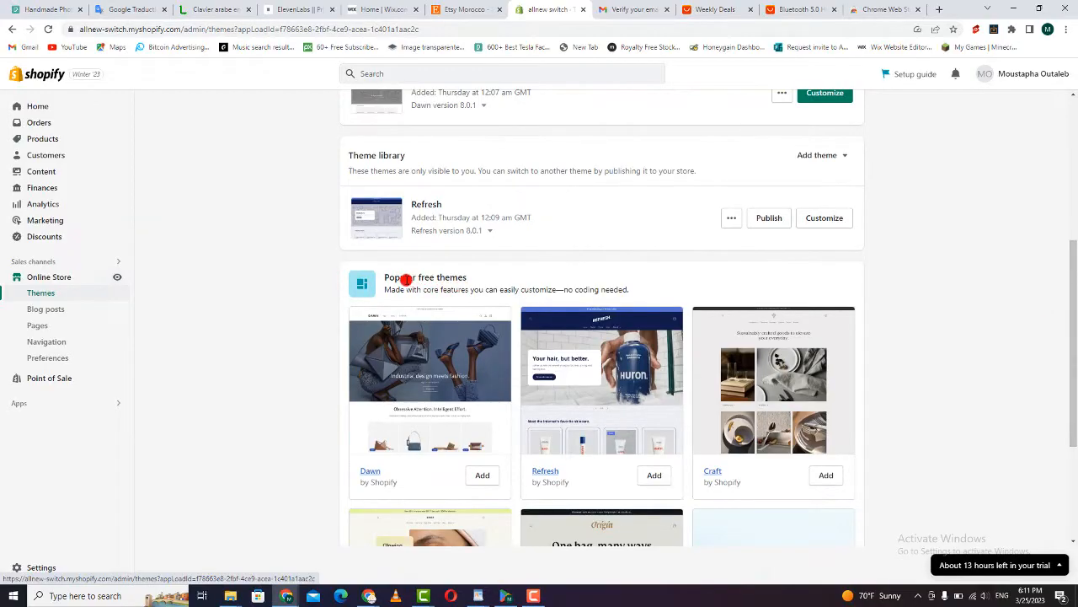
pyautogui.moveTo(1074, 304); pyautogui.dragTo(1076, 374)
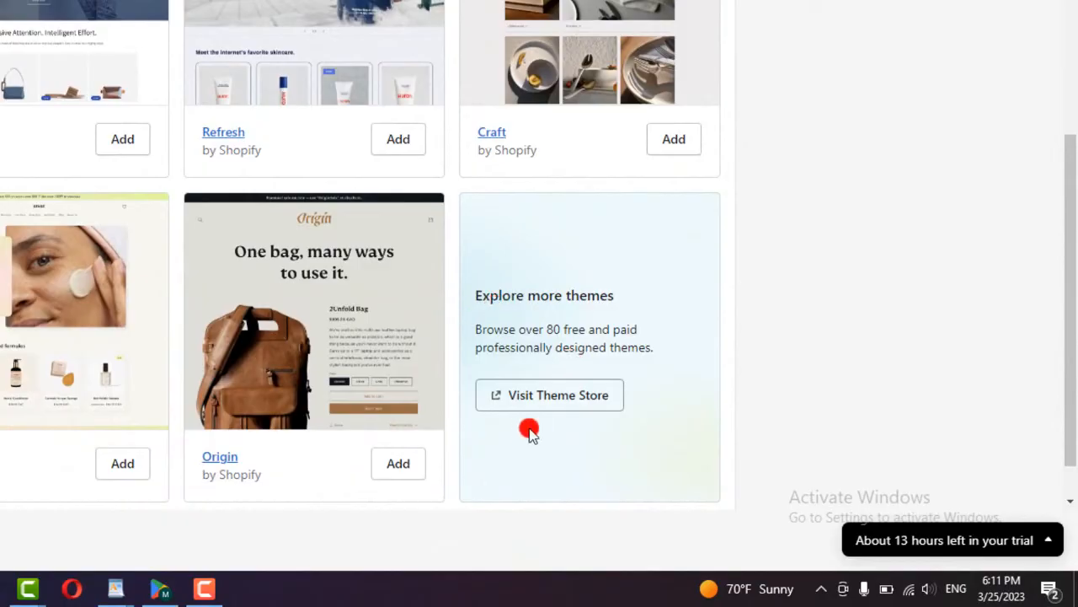
pyautogui.click(563, 401)
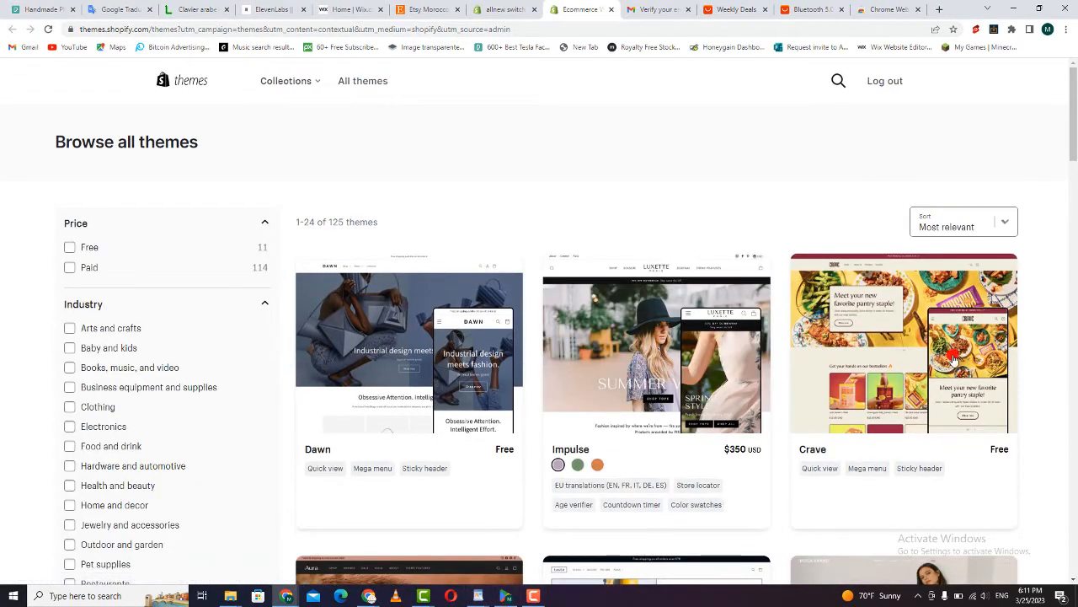
# Filter the theme catalog by the Free price option and browse the matching themes
pyautogui.moveTo(1075, 124)
pyautogui.mouseDown()
pyautogui.moveTo(1075, 352)
pyautogui.moveTo(1075, 134)
pyautogui.mouseUp()
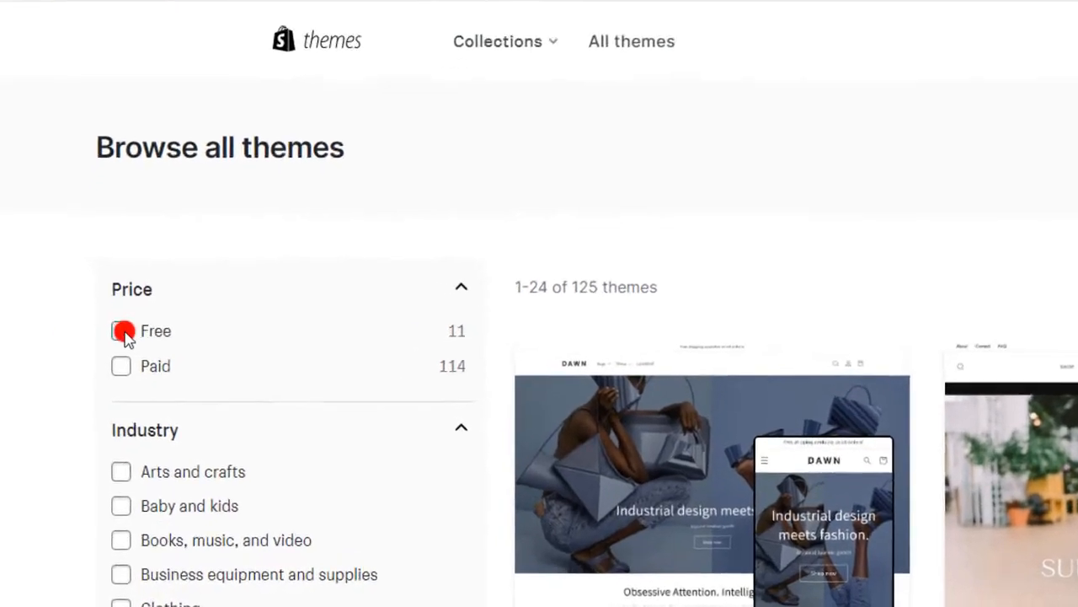
pyautogui.click(134, 303)
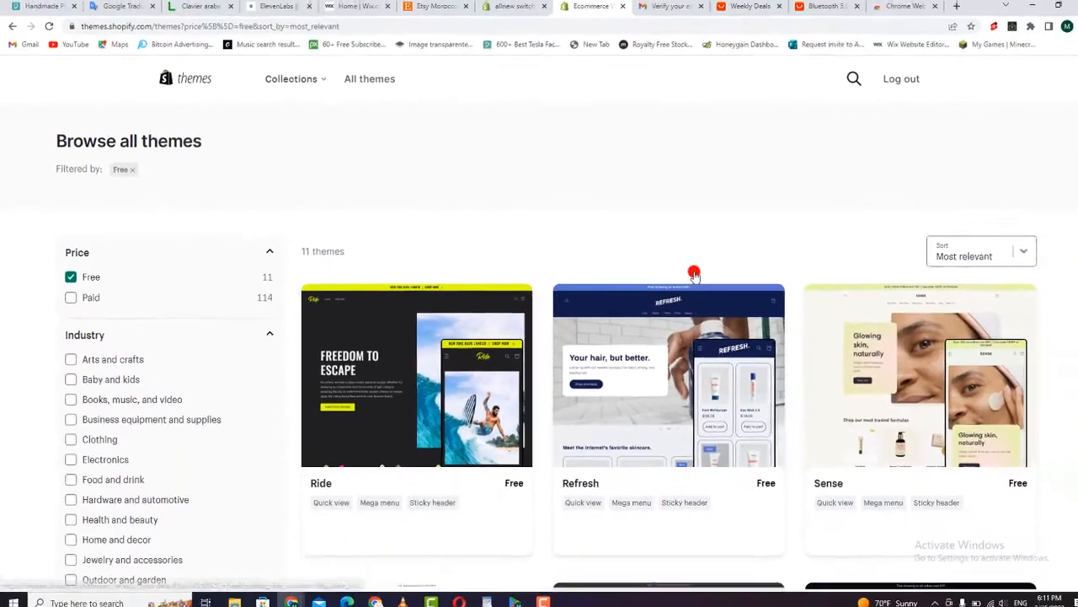
pyautogui.moveTo(1073, 149); pyautogui.dragTo(1074, 204)
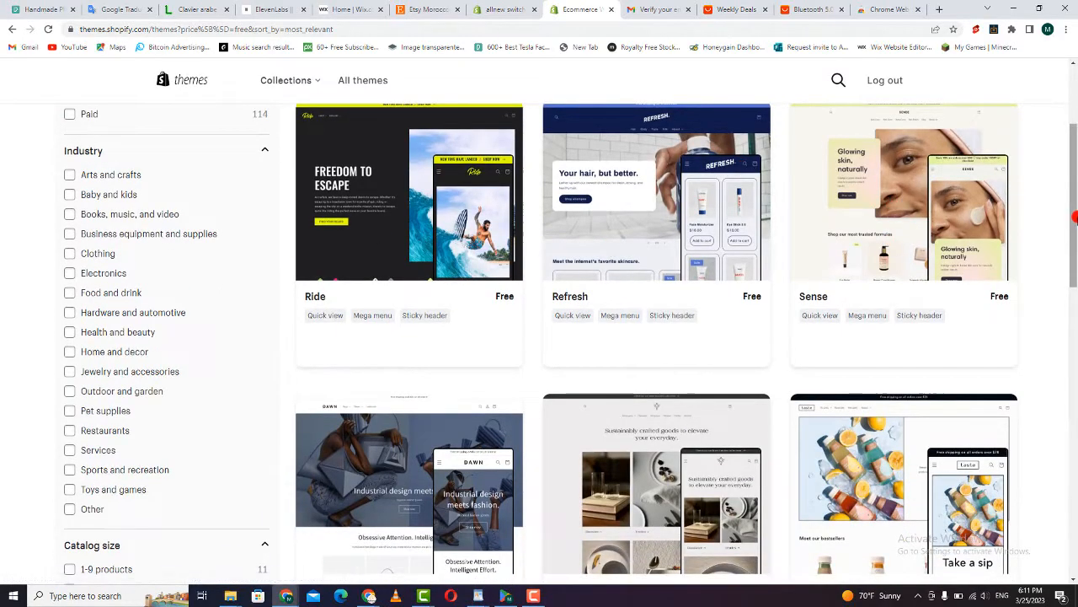
pyautogui.moveTo(1075, 219); pyautogui.dragTo(1075, 270)
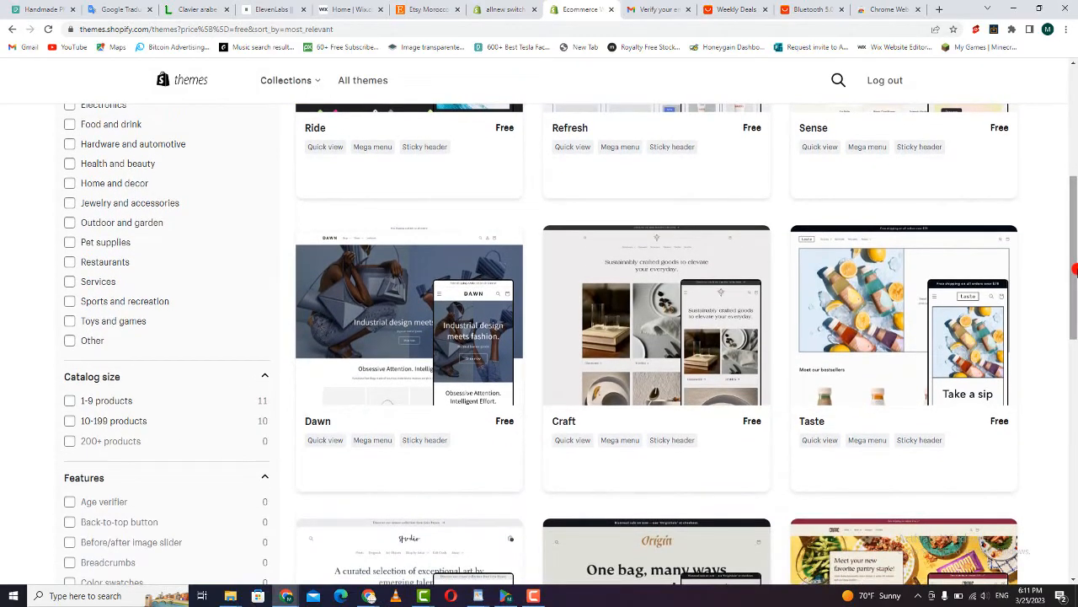
pyautogui.moveTo(1075, 270)
pyautogui.mouseDown()
pyautogui.moveTo(1075, 299)
pyautogui.moveTo(1075, 219)
pyautogui.moveTo(1075, 442)
pyautogui.moveTo(1074, 262)
pyautogui.mouseUp()
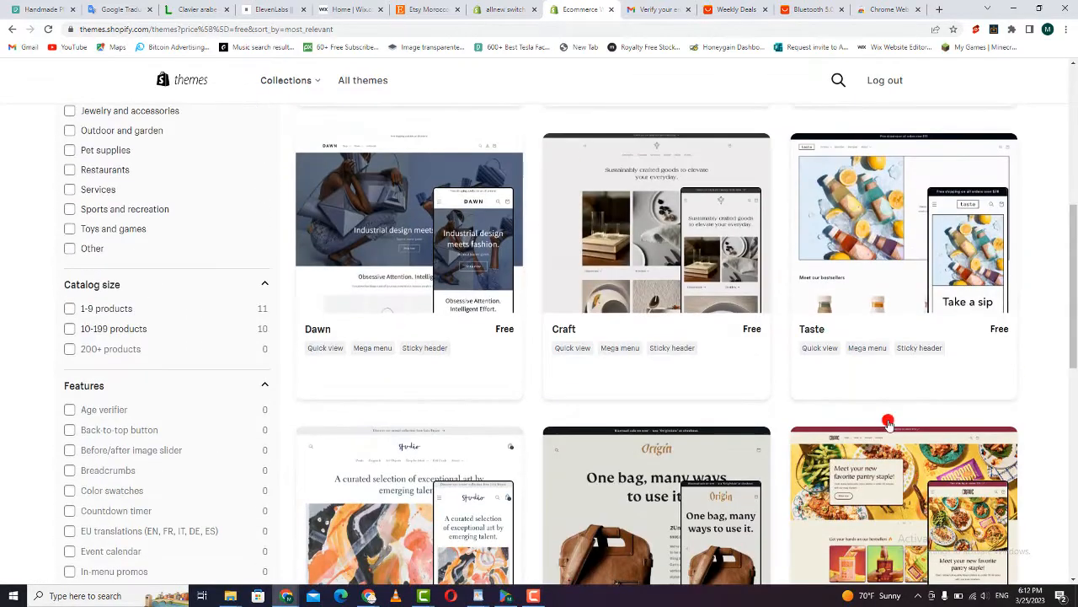
# Add the free Taste theme to the store's theme library and open it for customization
pyautogui.click(897, 243)
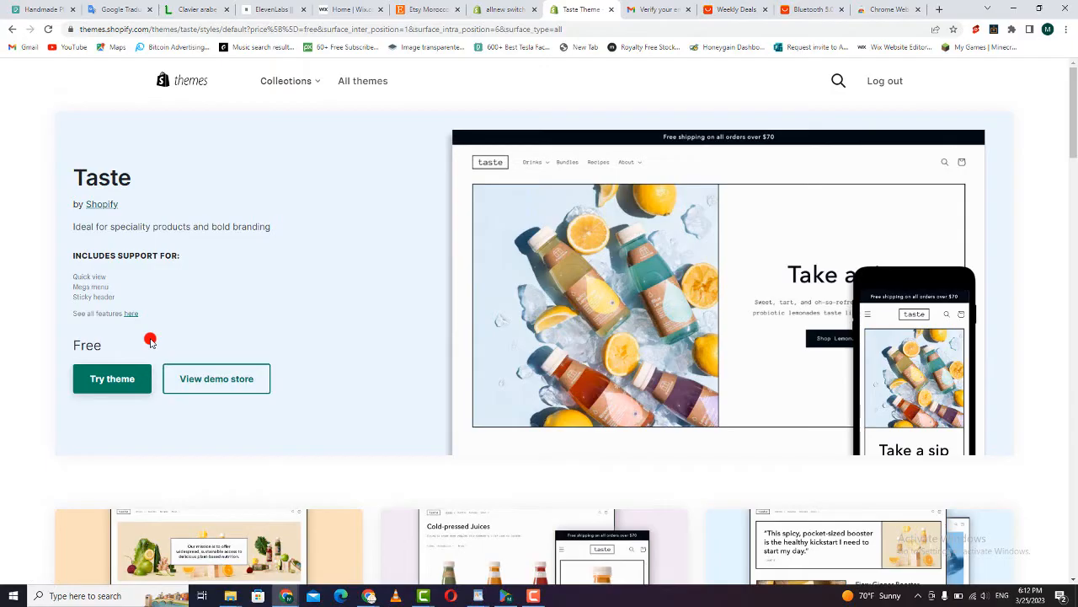
pyautogui.click(111, 380)
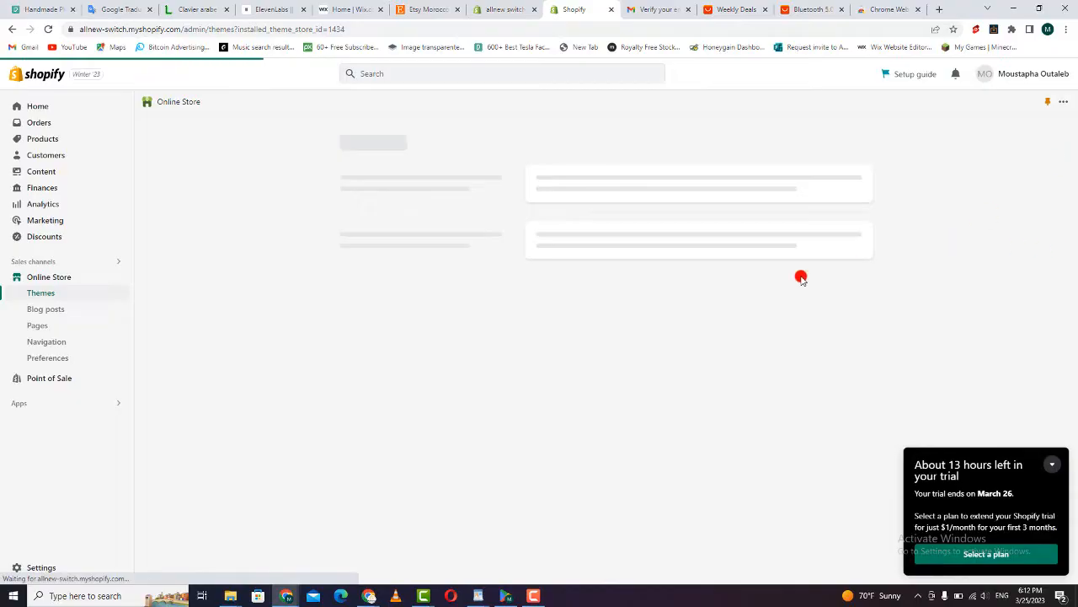
pyautogui.moveTo(1076, 135); pyautogui.dragTo(1075, 250)
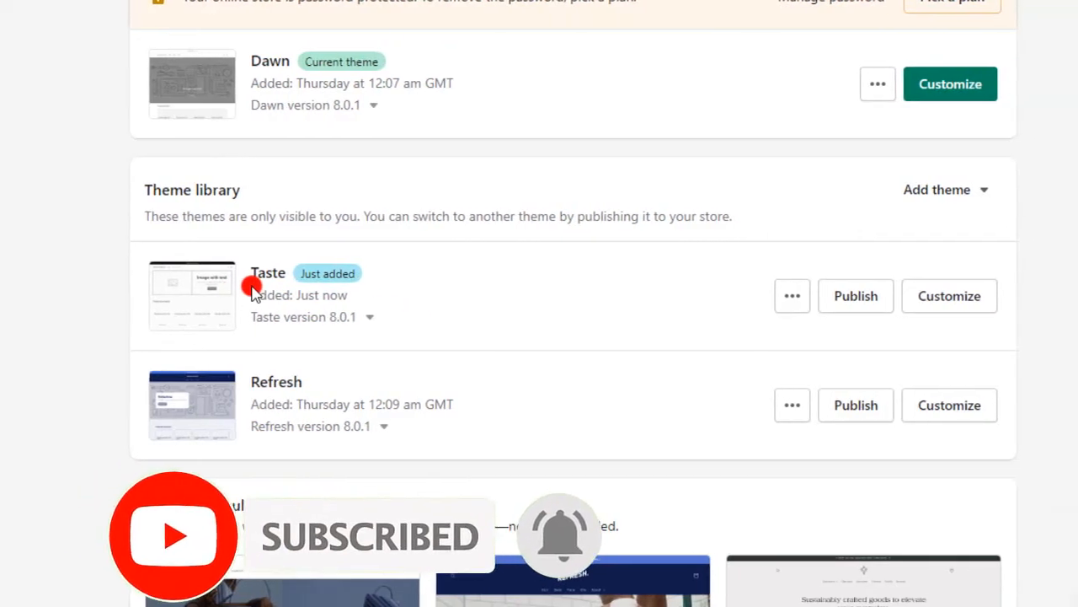
pyautogui.click(946, 302)
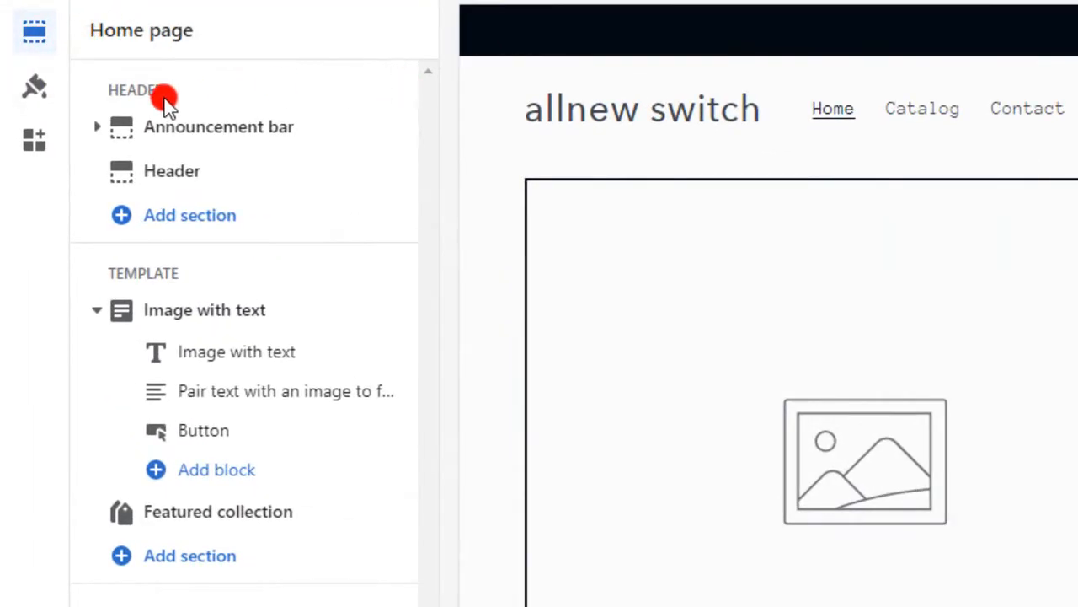
# Add a second announcement block to the announcement bar and remove it again
pyautogui.moveTo(216, 137)
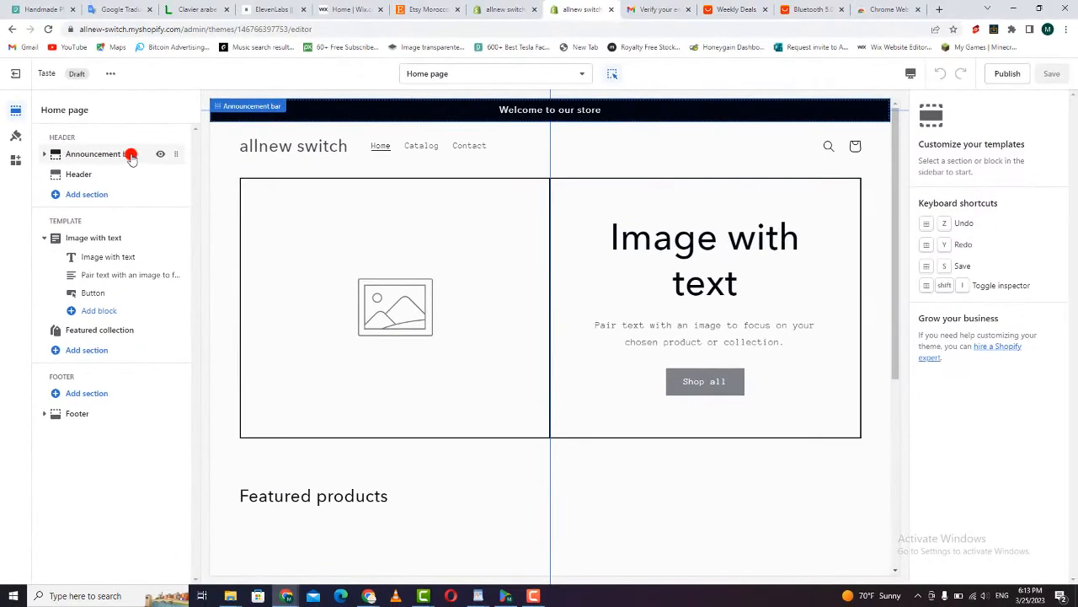
pyautogui.click(119, 157)
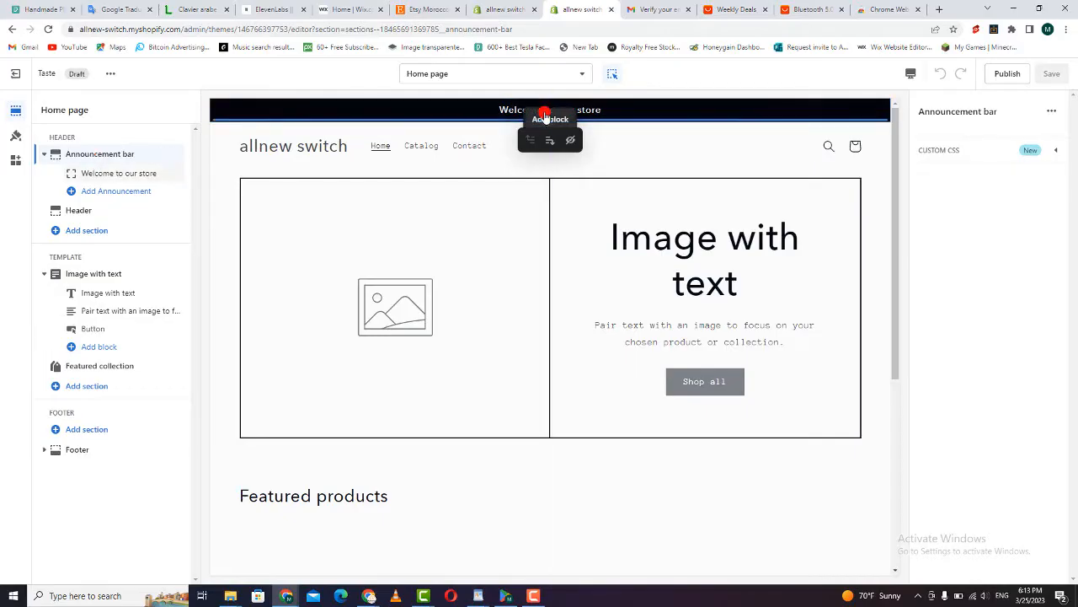
pyautogui.click(546, 117)
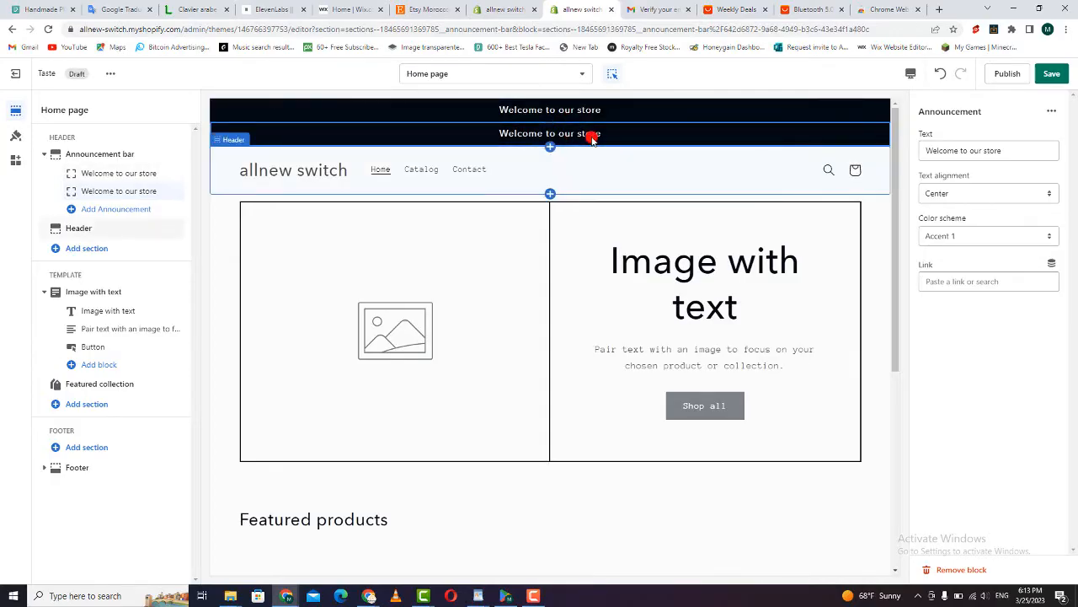
pyautogui.click(588, 164)
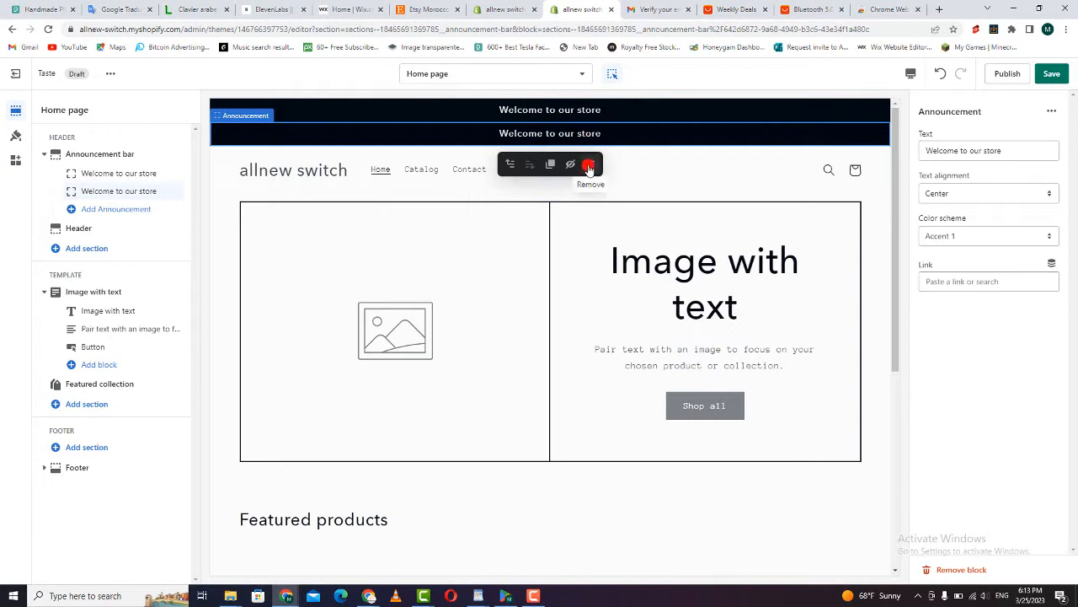
# Change the announcement bar's text to "free shipping"
pyautogui.click(579, 110)
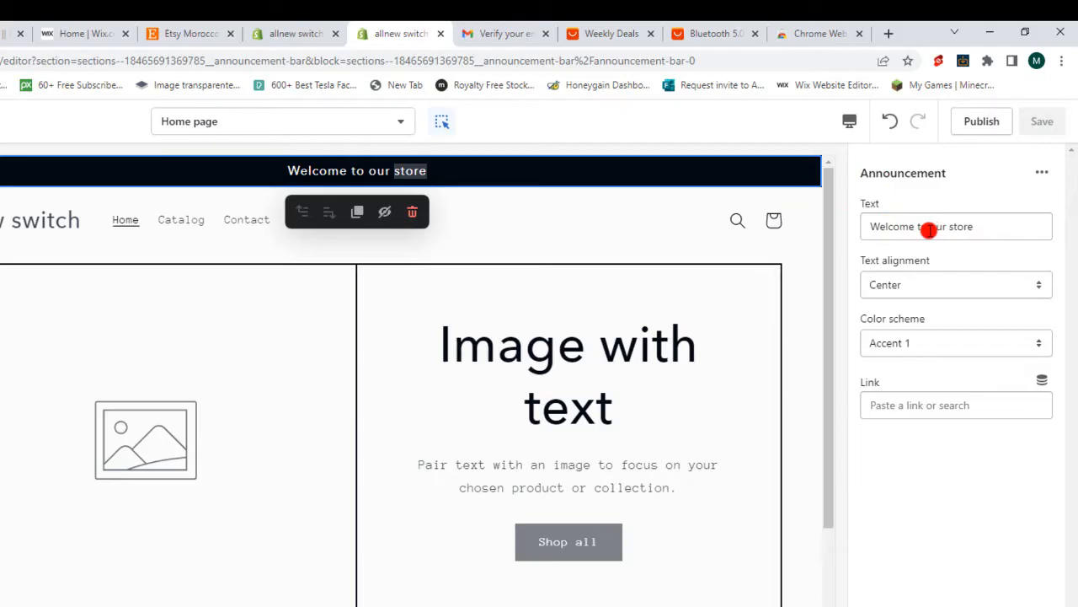
pyautogui.doubleClick(932, 227)
pyautogui.tripleClick(929, 229)
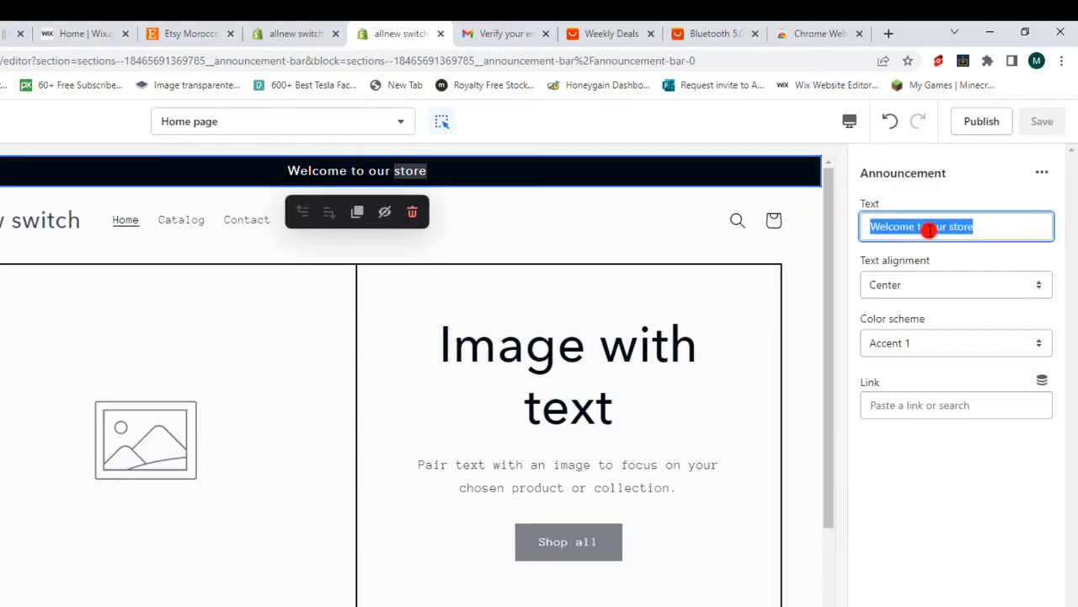
pyautogui.write('free')
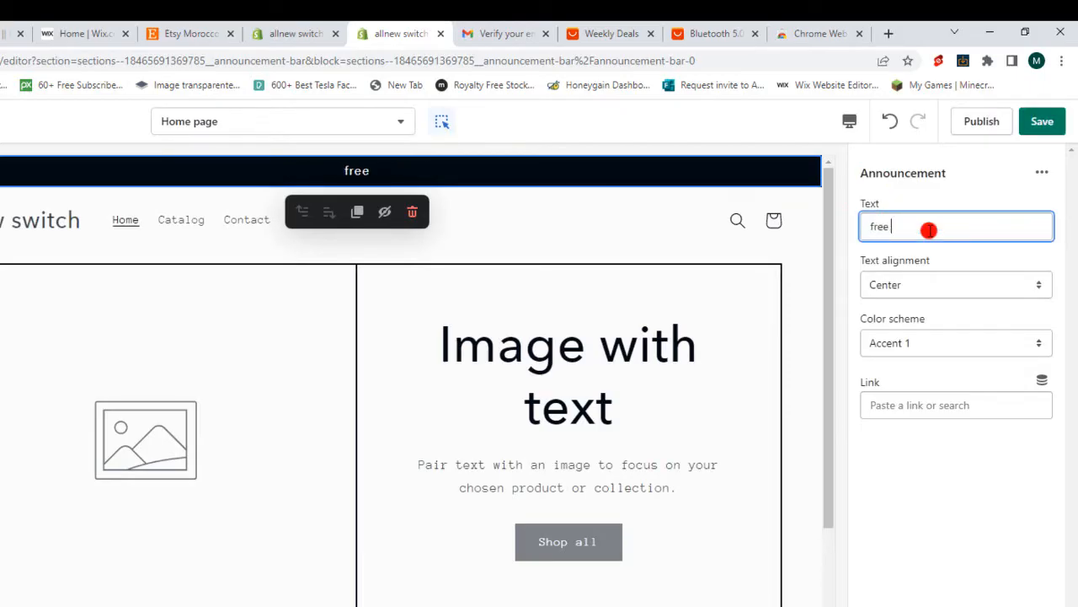
pyautogui.write(' shippi')
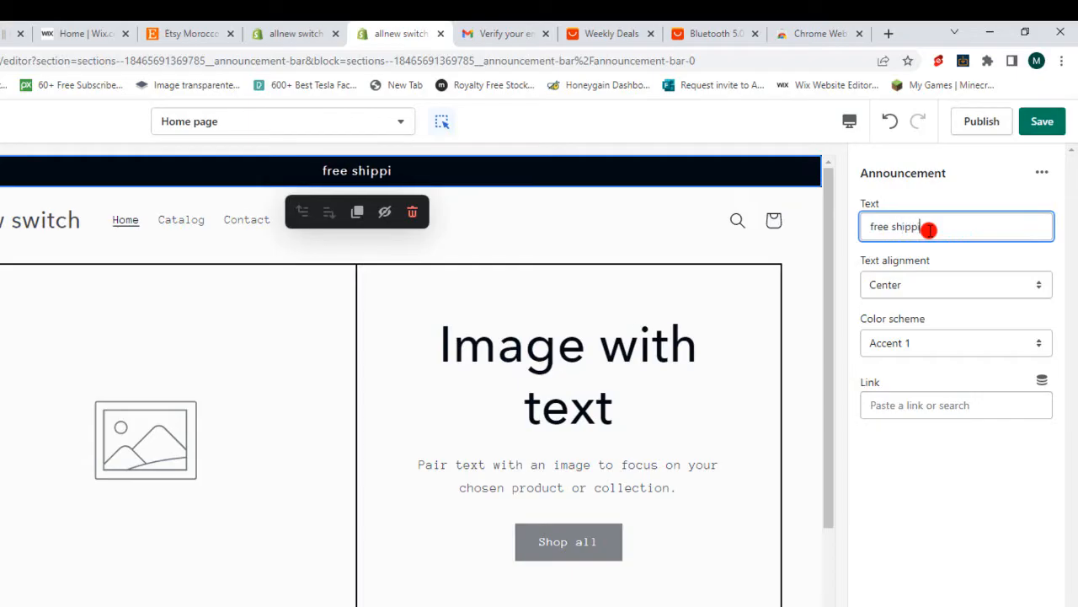
pyautogui.write('ng')
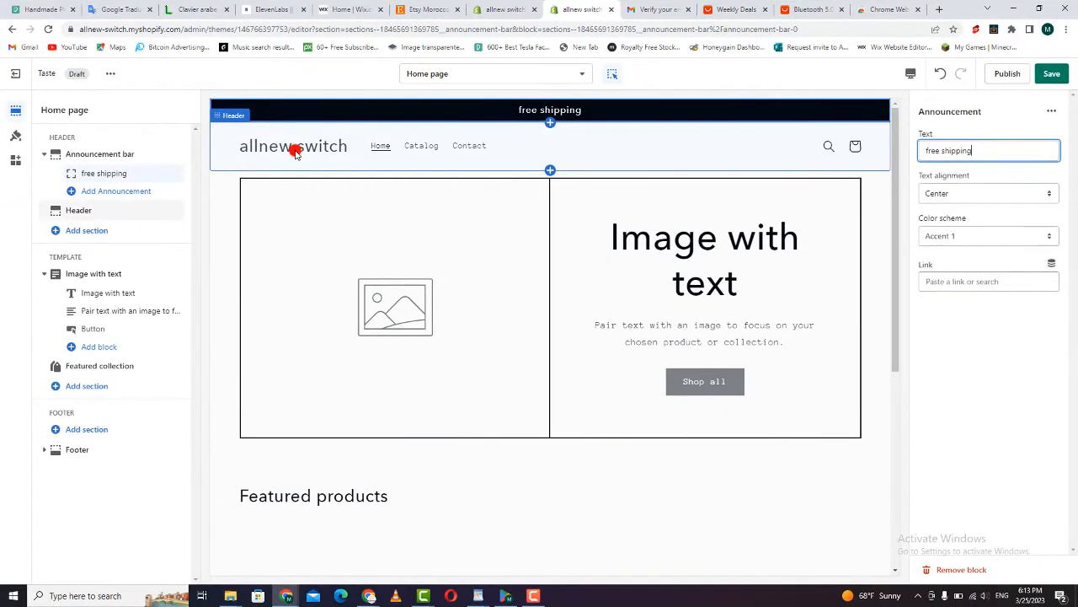
# Select the home page header and check its settings and the section types that can be added to the header group
pyautogui.click(295, 152)
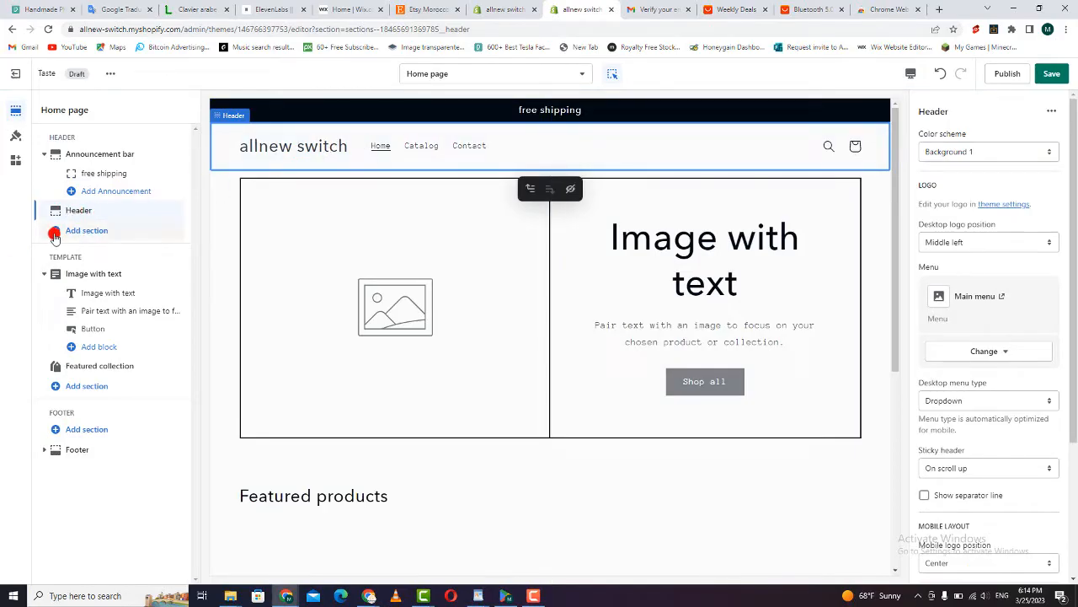
pyautogui.click(54, 232)
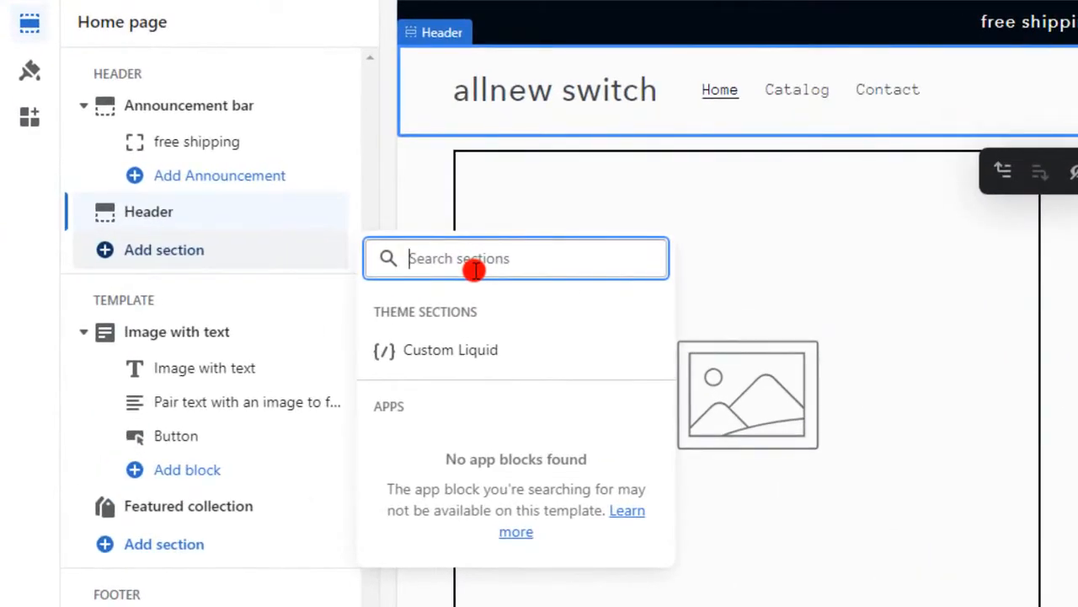
pyautogui.click(382, 210)
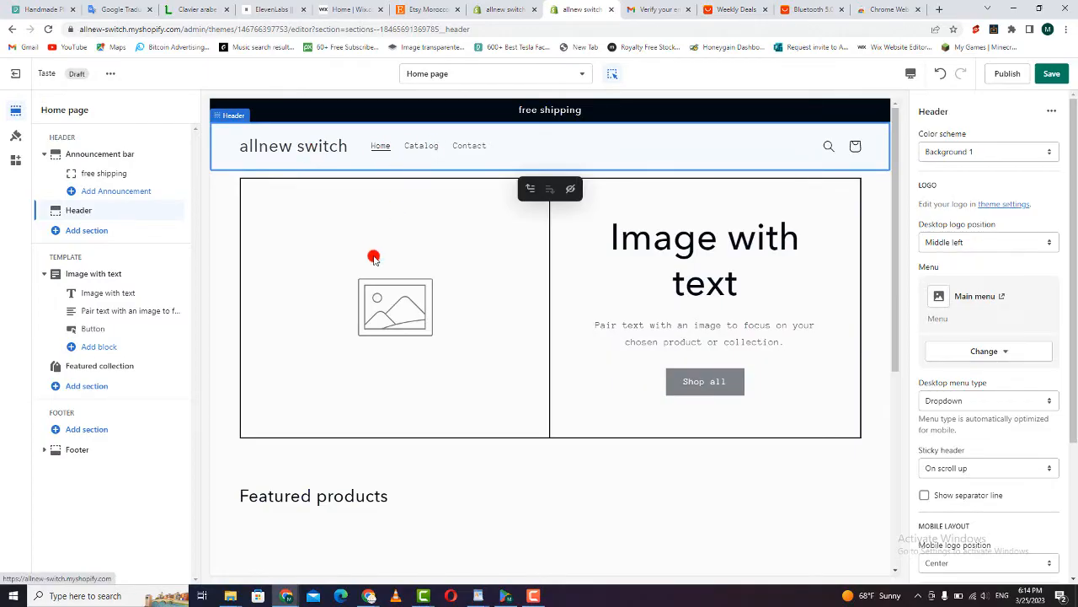
pyautogui.click(287, 156)
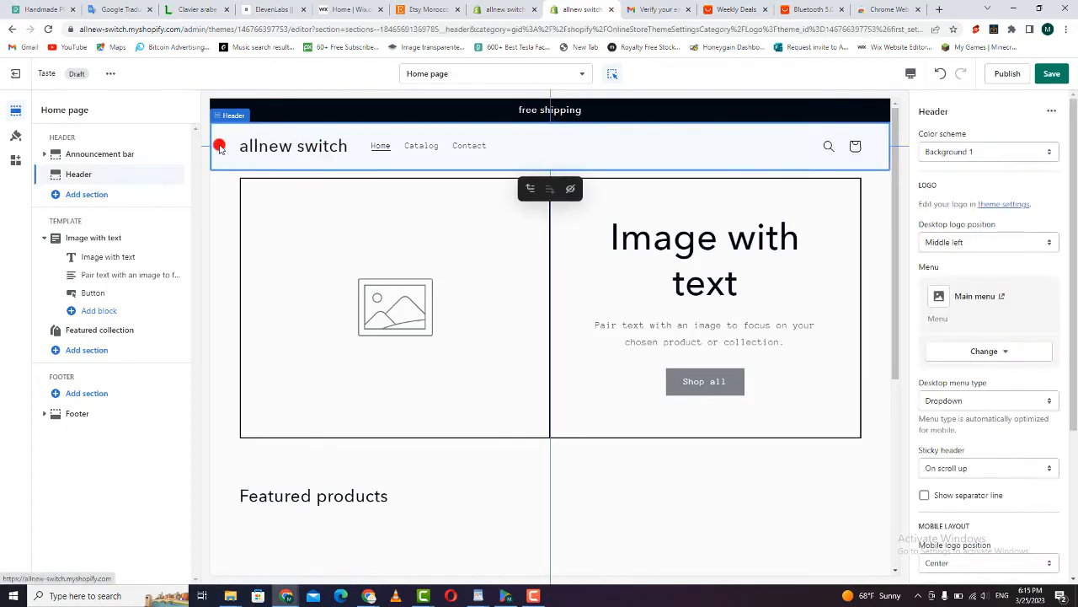
pyautogui.click(221, 148)
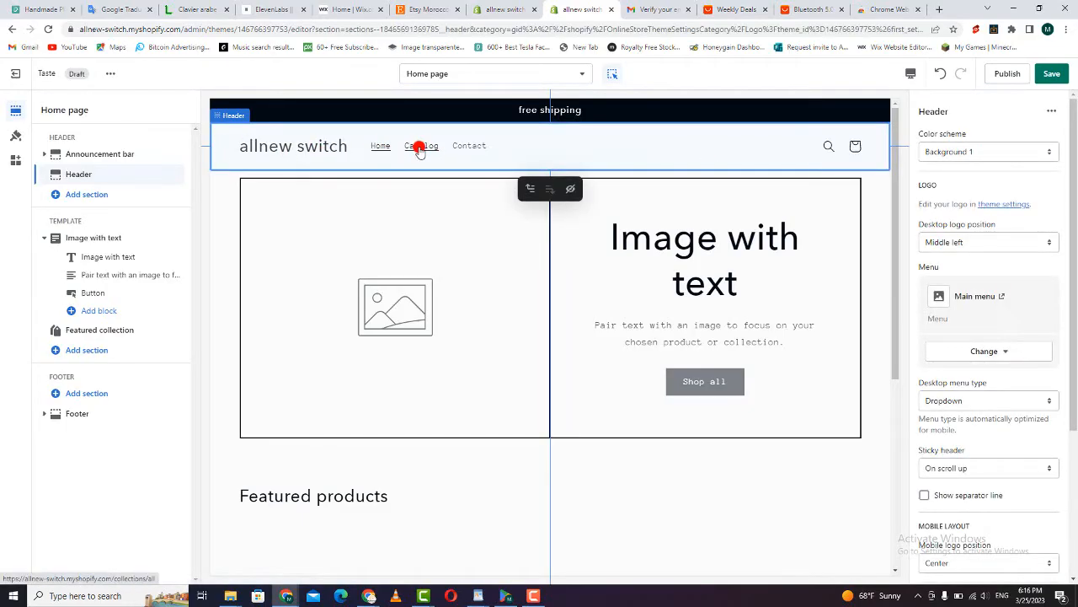
# Open the Contact page in the preview and try out the contact form's fields, entering a phone number
pyautogui.click(470, 149)
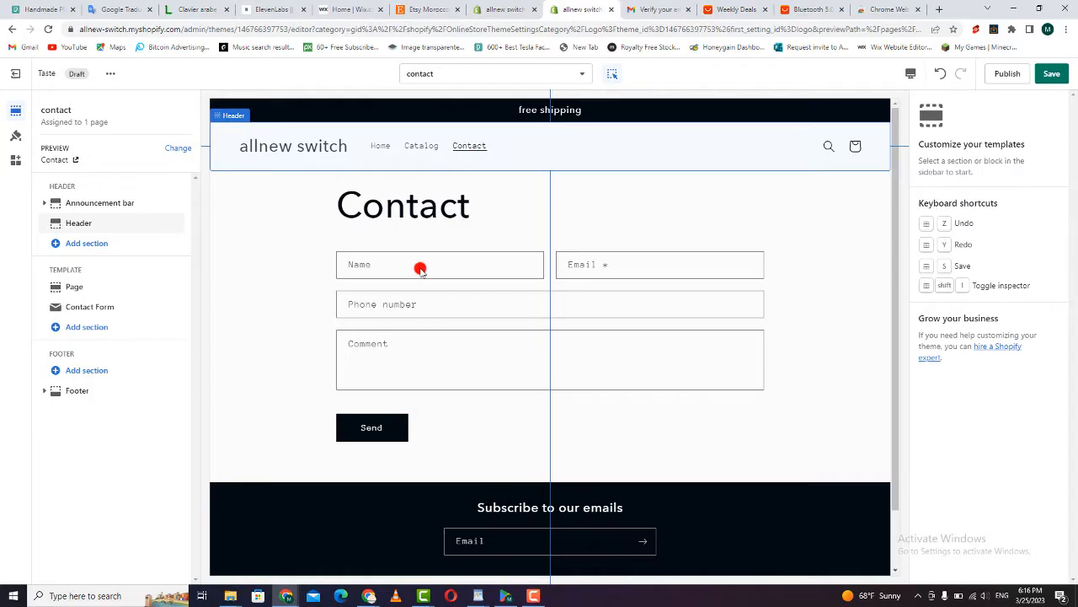
pyautogui.click(382, 266)
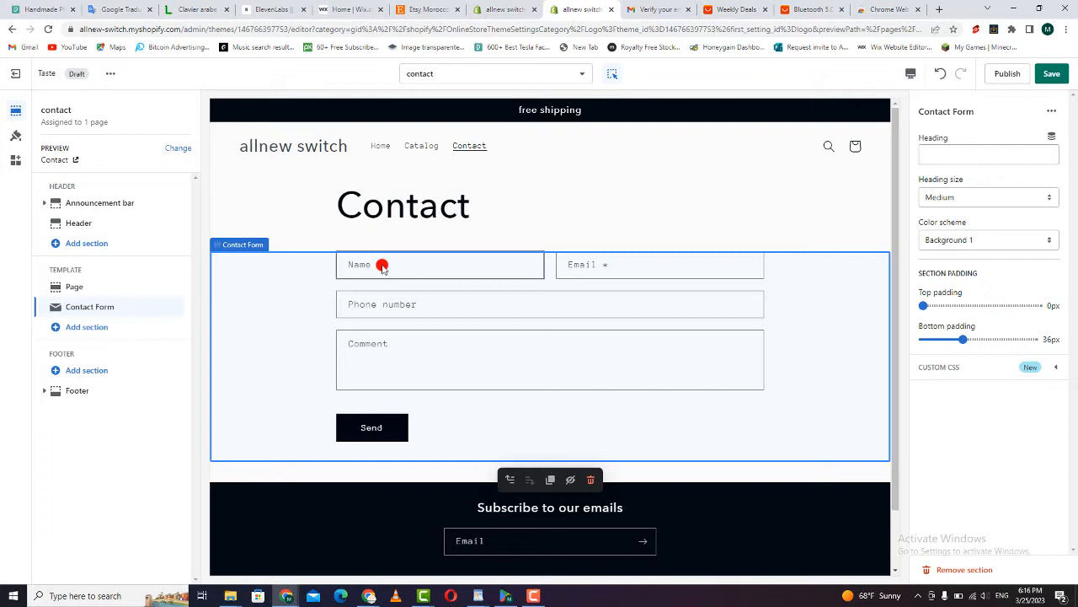
pyautogui.click(605, 275)
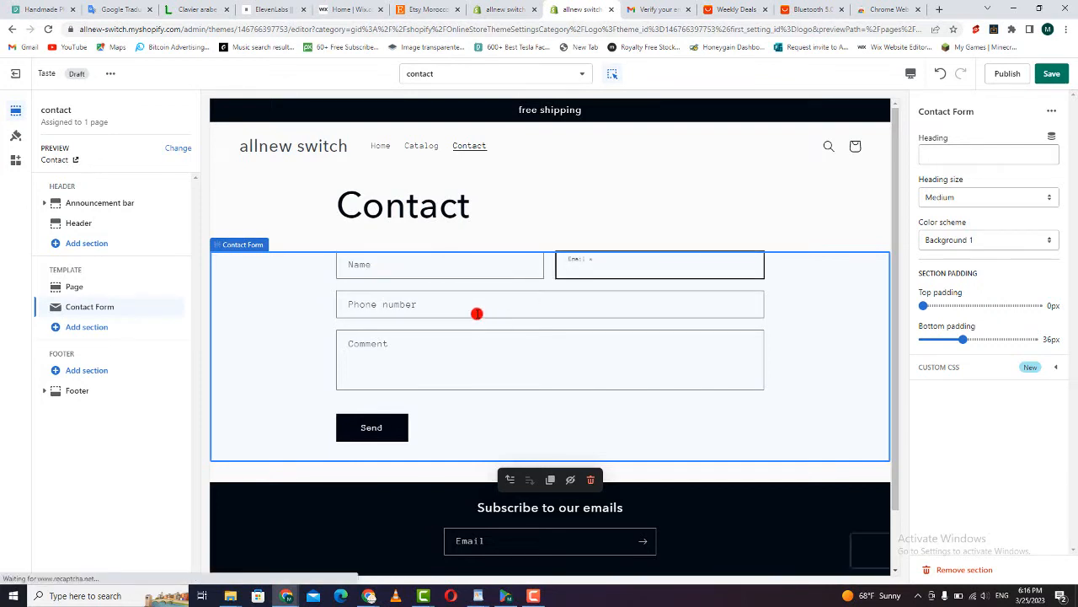
pyautogui.click(476, 310)
pyautogui.write('32451255')
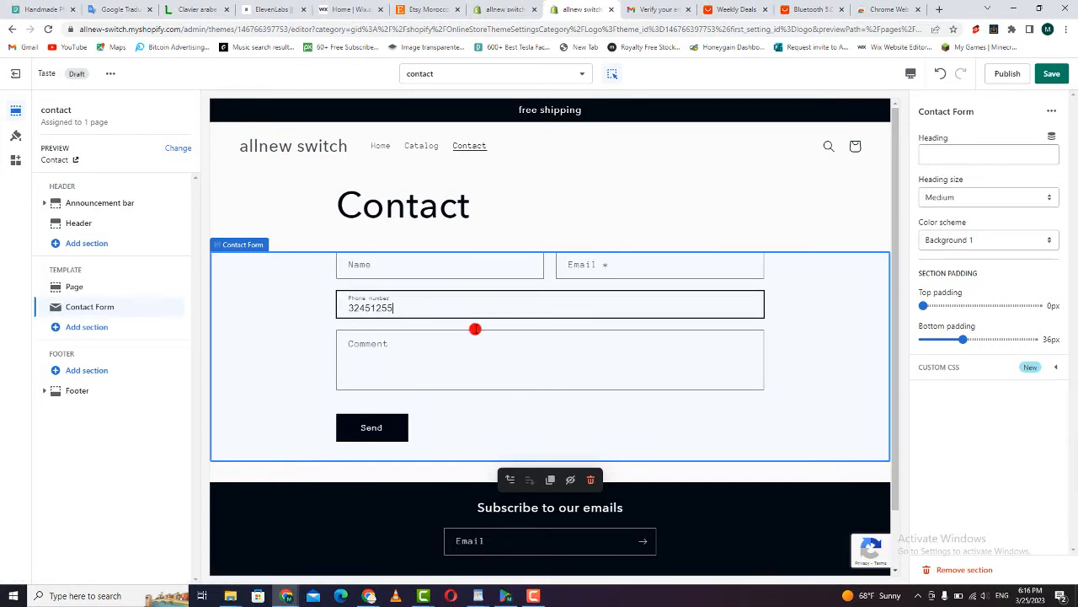
pyautogui.click(476, 349)
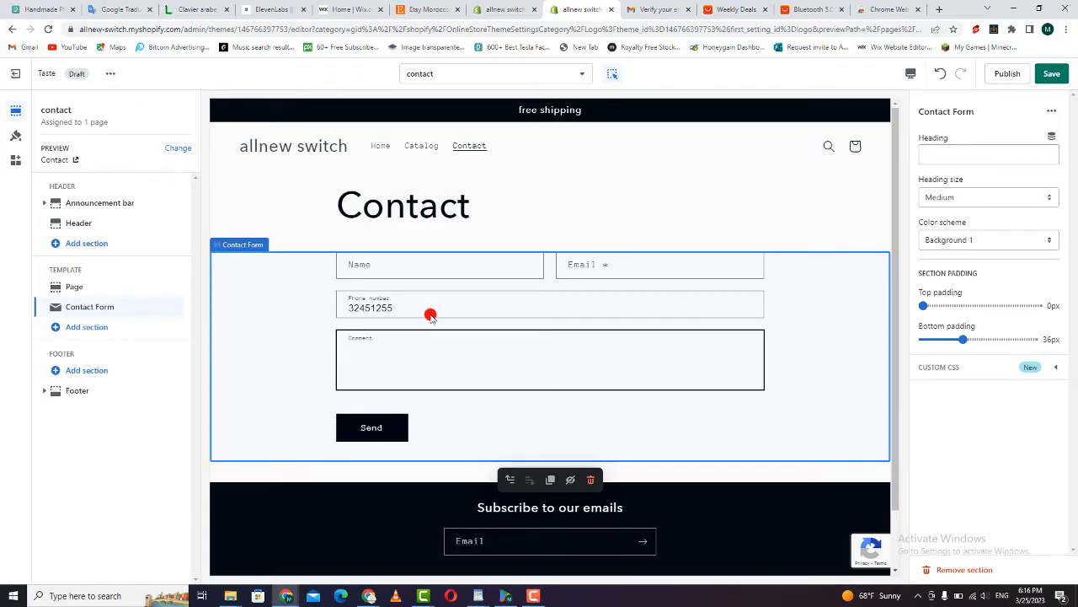
# Set the header section's color scheme to Accent 1
pyautogui.click(74, 224)
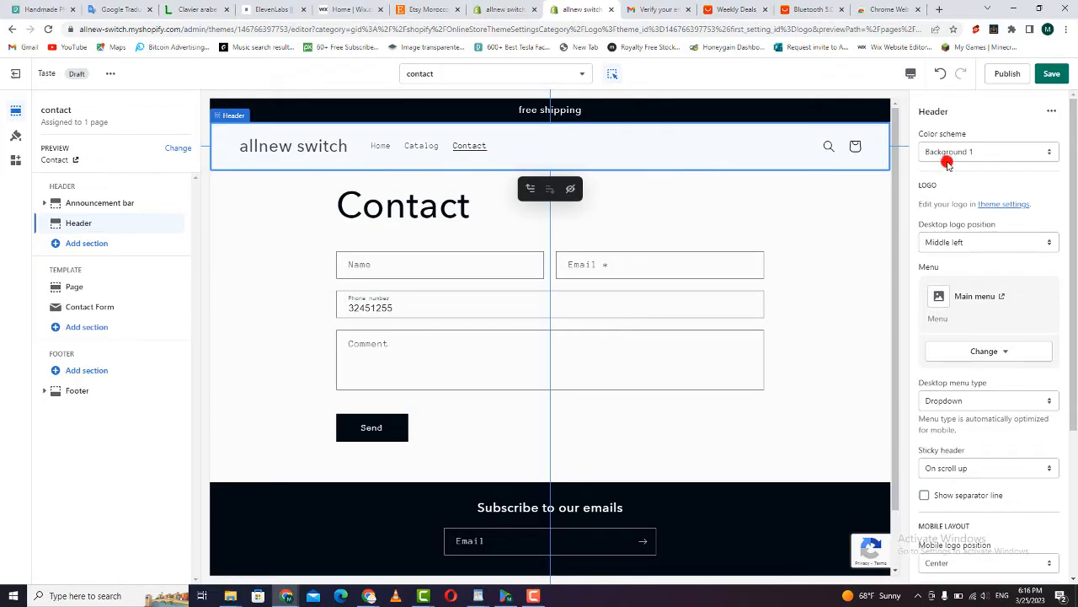
pyautogui.click(1051, 153)
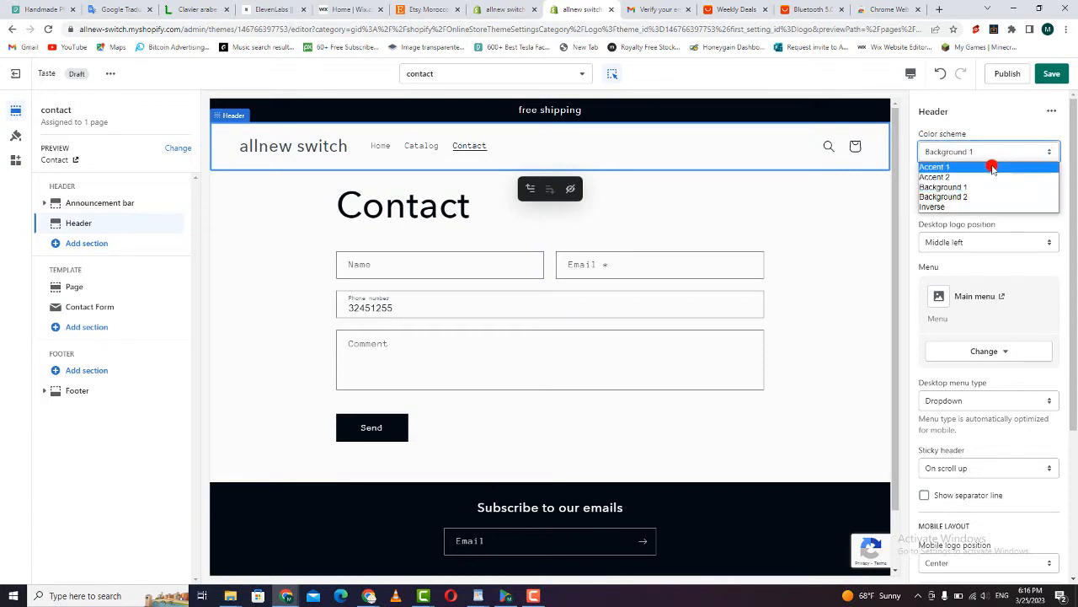
pyautogui.click(945, 167)
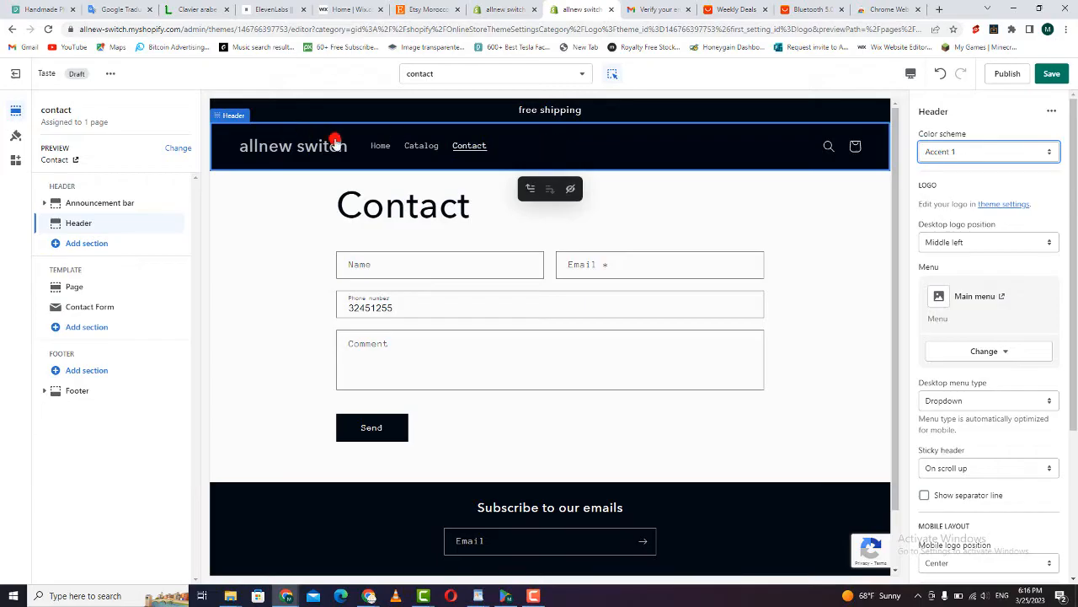
# Go to the Home page in the preview and change the Image with text section's heading to "watchmen"
pyautogui.click(376, 147)
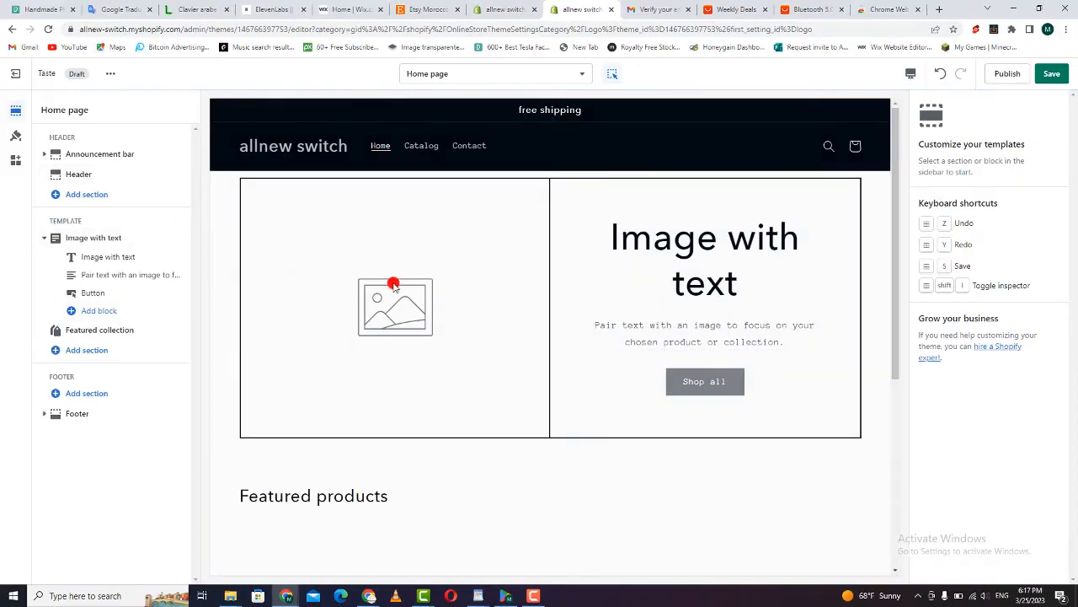
pyautogui.click(704, 240)
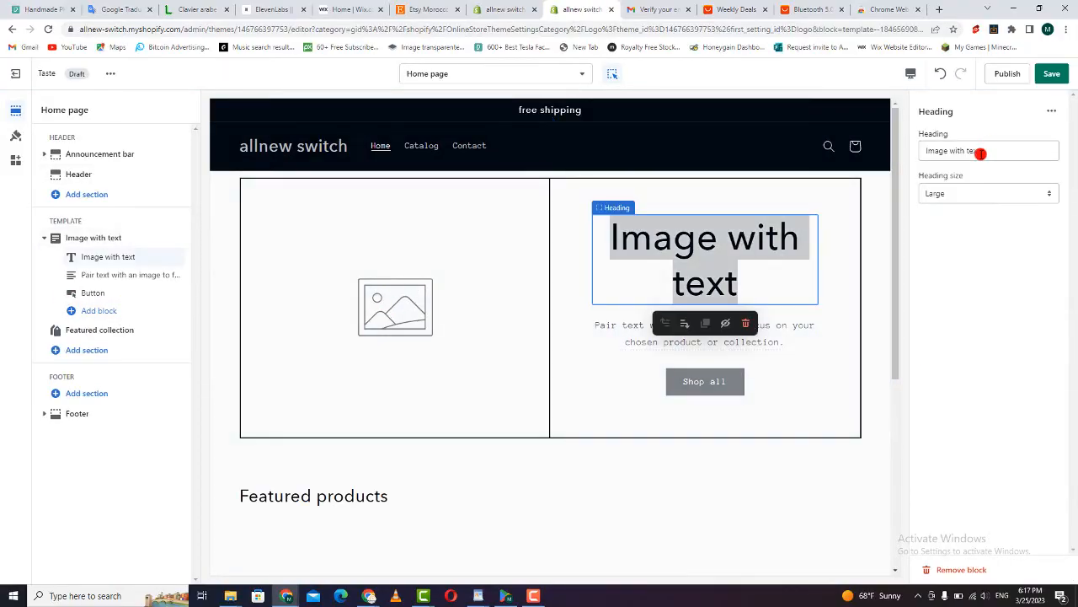
pyautogui.click(981, 153)
pyautogui.press('BackSpace')
pyautogui.press('BackSpace')
pyautogui.press('BackSpace')
pyautogui.press('BackSpace')
pyautogui.press('BackSpace')
pyautogui.press('BackSpace')
pyautogui.press('BackSpace')
pyautogui.press('BackSpace')
pyautogui.press('BackSpace')
pyautogui.press('BackSpace')
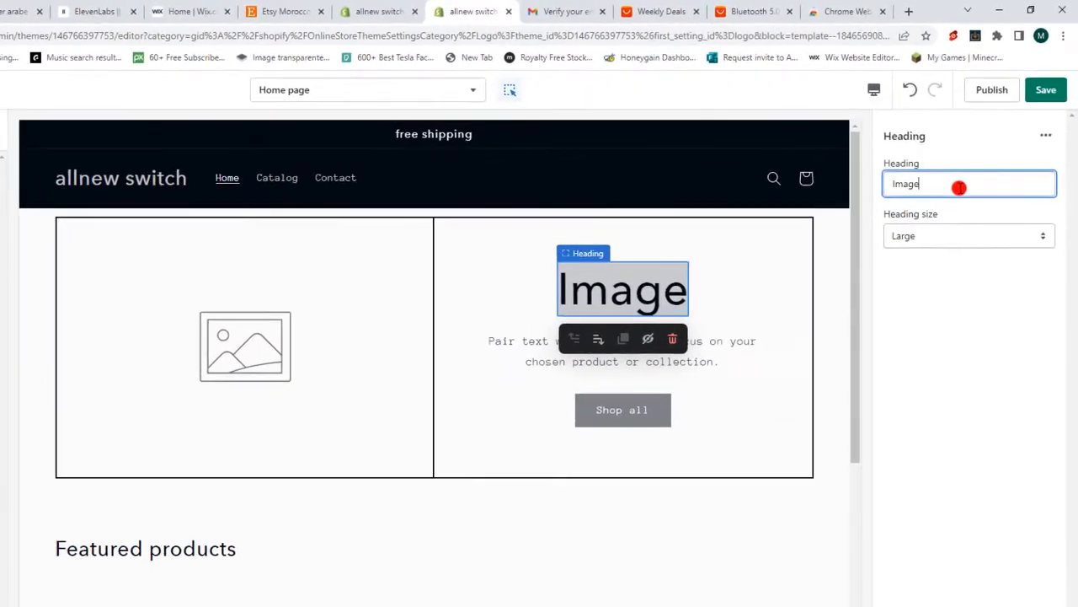
pyautogui.press('BackSpace')
pyautogui.press('BackSpace')
pyautogui.press('BackSpace')
pyautogui.press('BackSpace')
pyautogui.press('BackSpace')
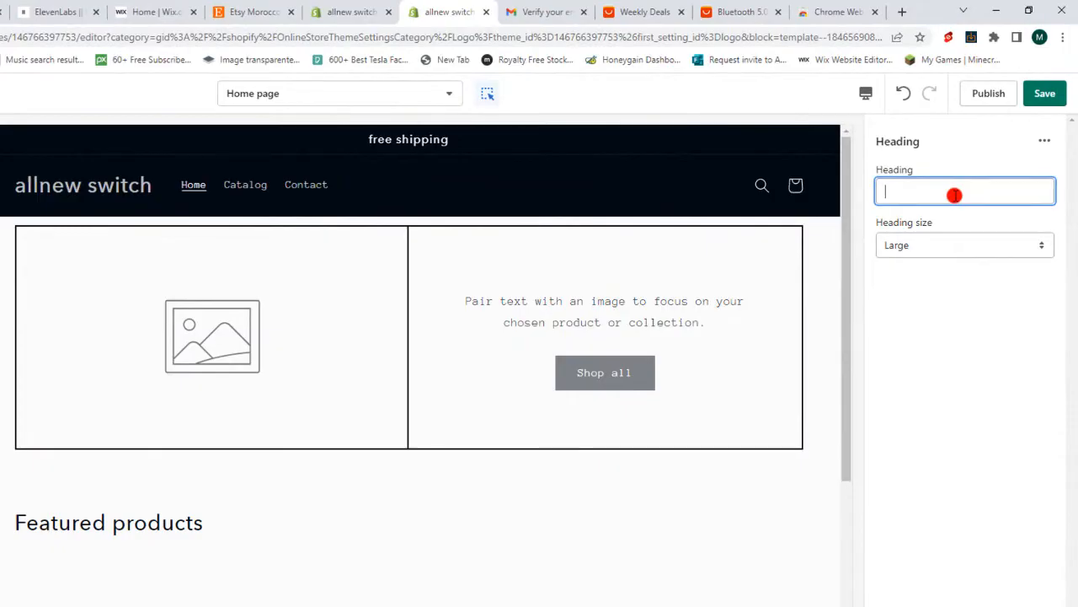
pyautogui.write('watch')
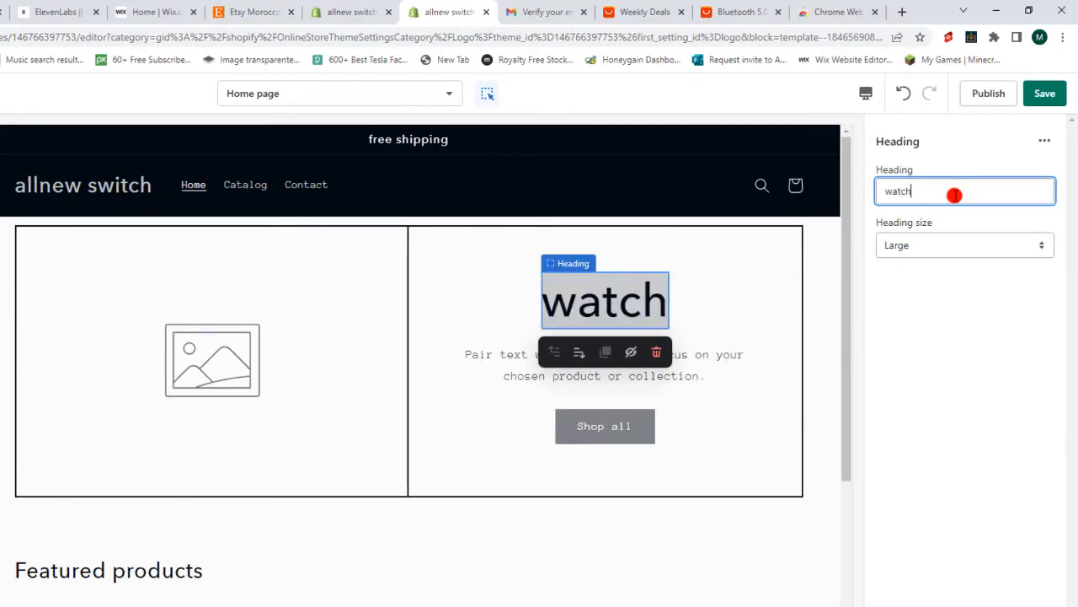
pyautogui.write('men')
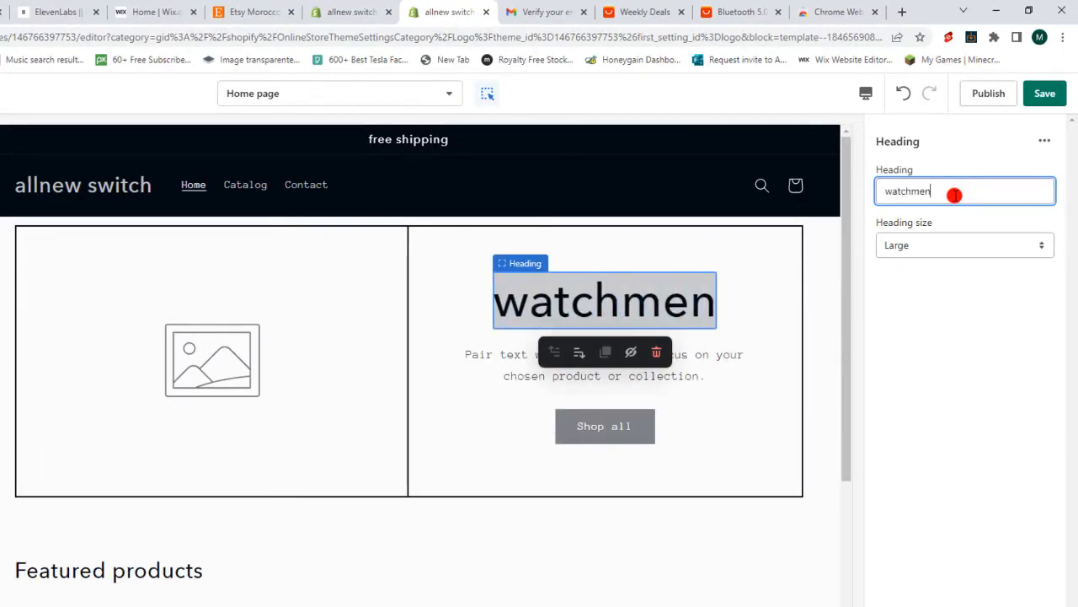
pyautogui.click(738, 240)
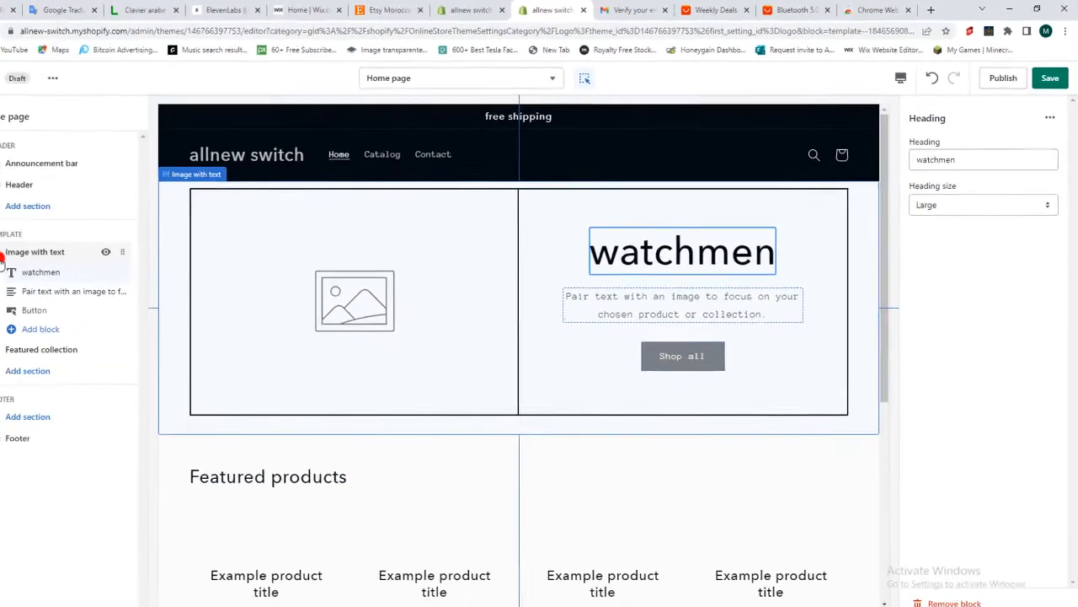
# Select the Image with text section, then hide its heading block and show it again
pyautogui.click(33, 251)
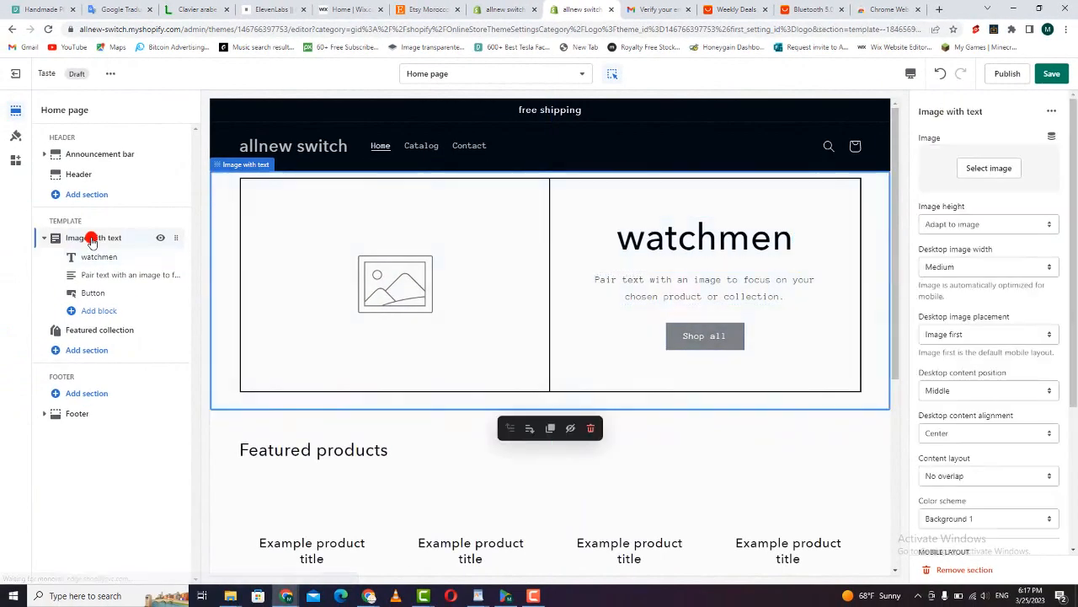
pyautogui.click(161, 258)
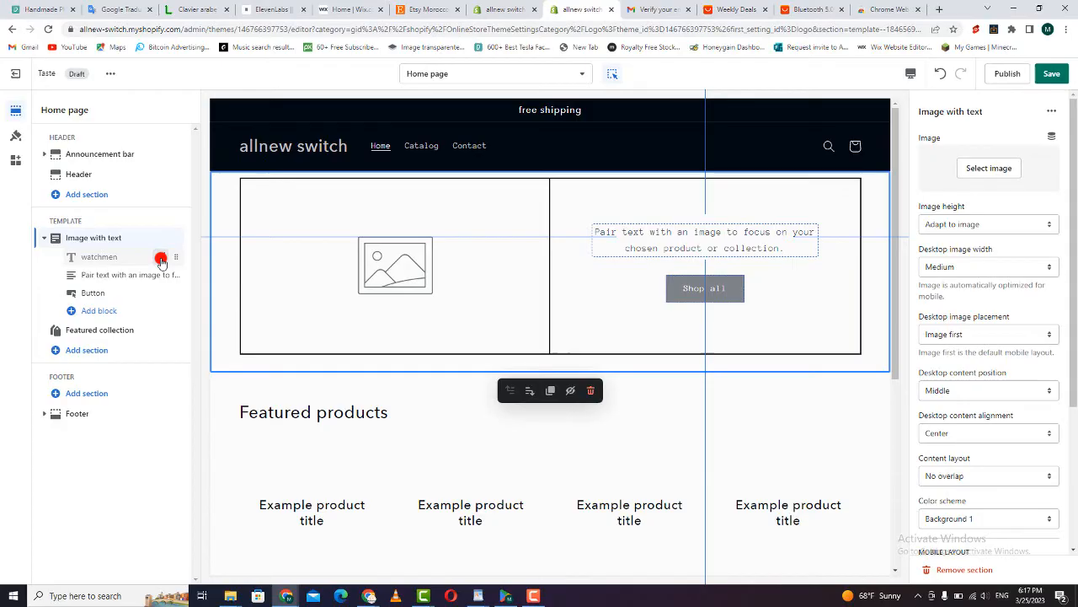
pyautogui.click(161, 261)
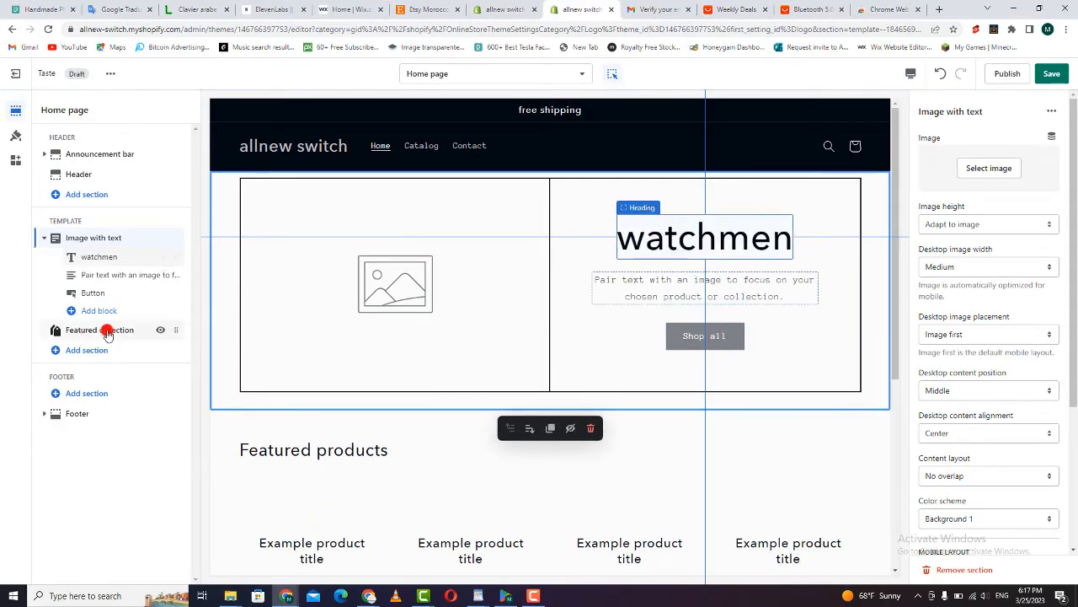
# Add a Slideshow section to the home page template below the featured collection
pyautogui.click(71, 354)
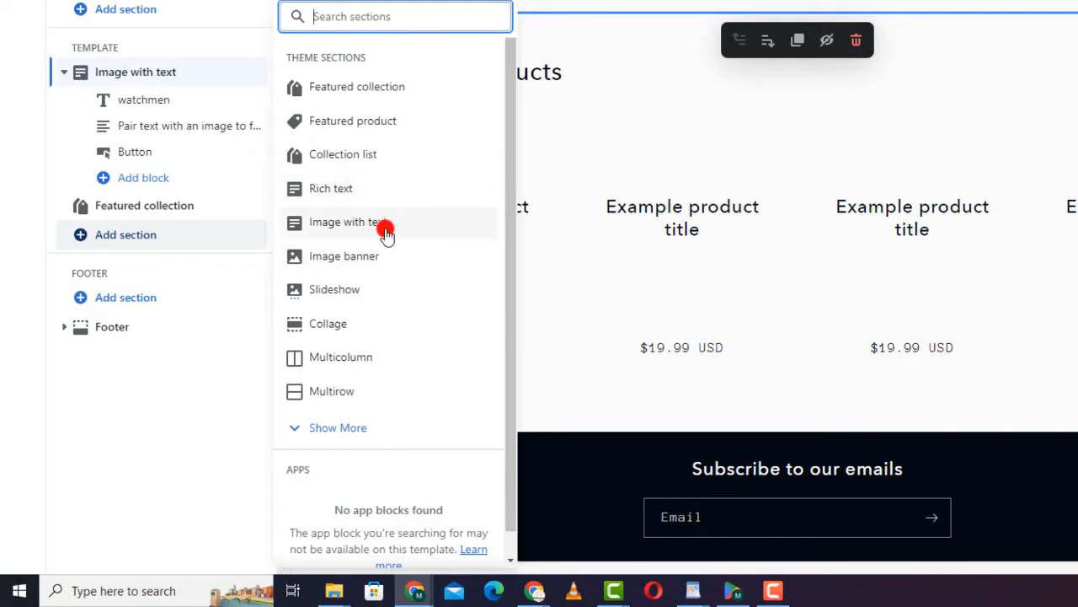
pyautogui.click(323, 290)
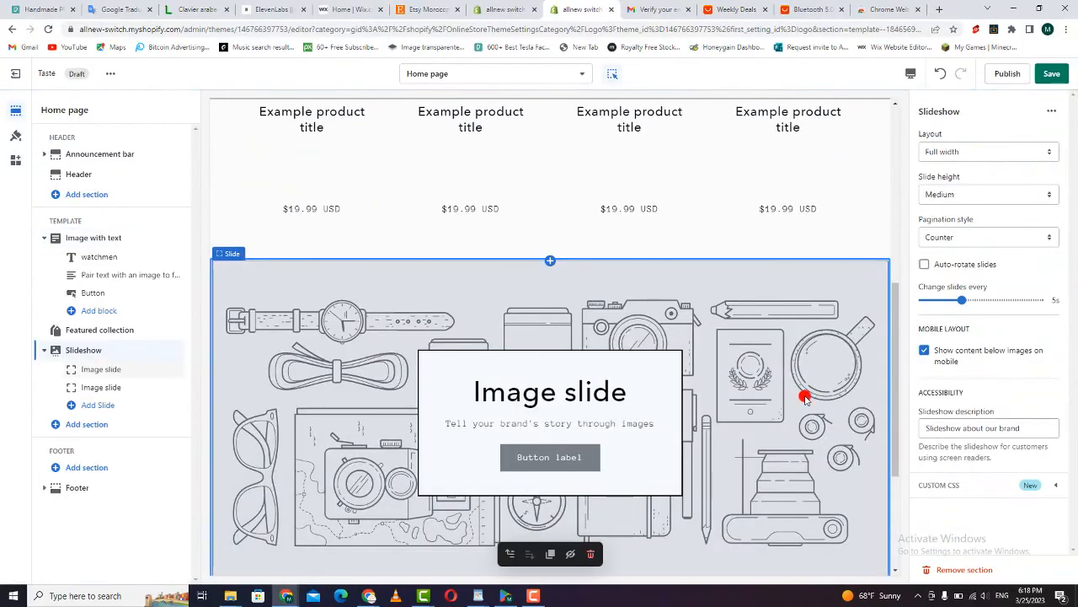
pyautogui.moveTo(904, 350); pyautogui.dragTo(908, 389)
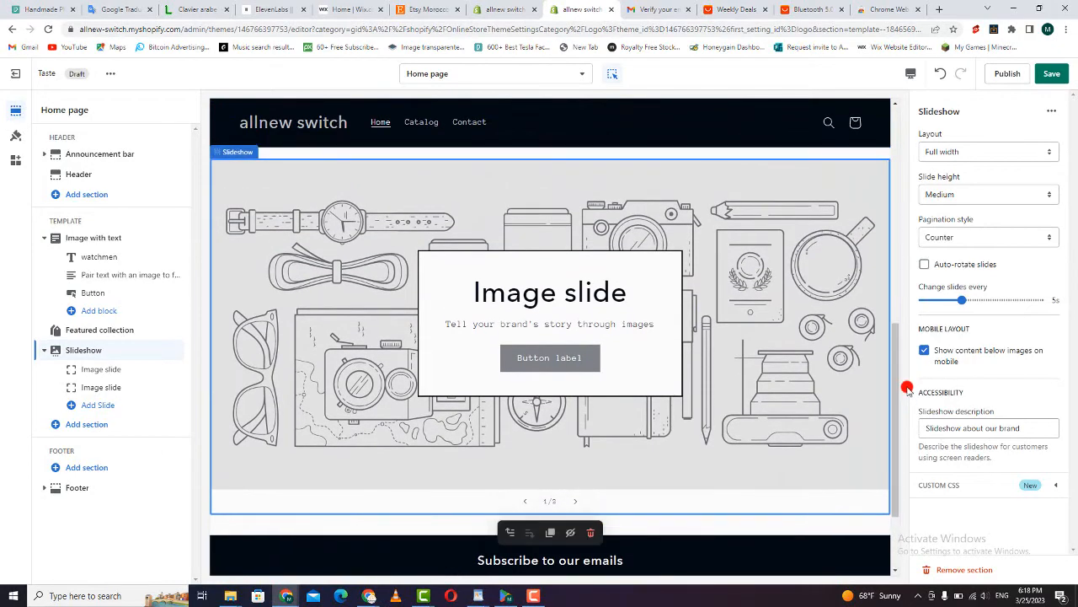
# Select the slideshow's first image slide and add two more image slides to the section
pyautogui.click(109, 372)
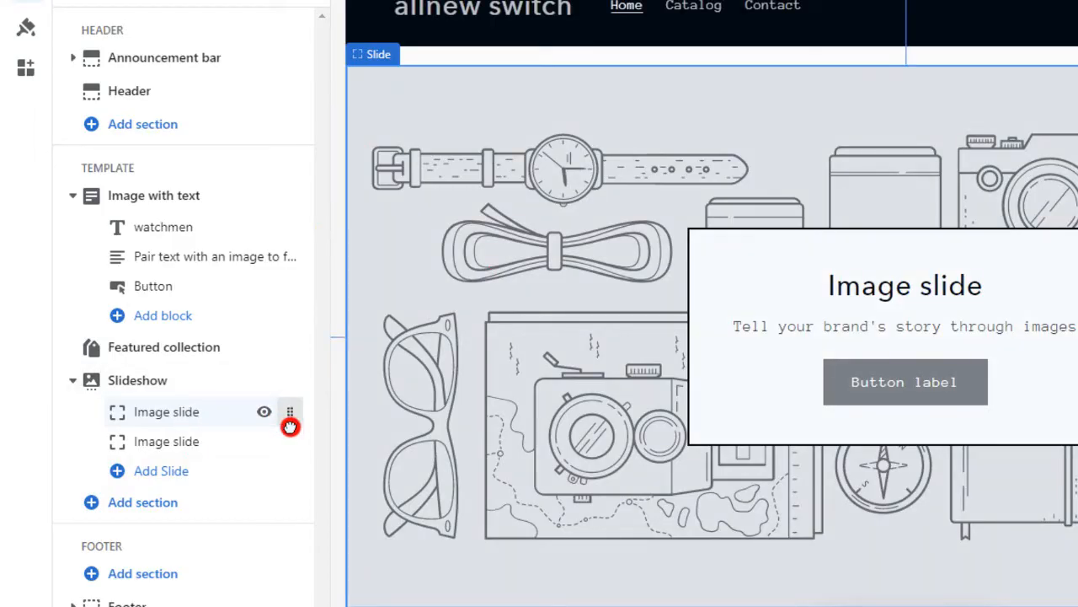
pyautogui.moveTo(289, 426); pyautogui.dragTo(221, 449)
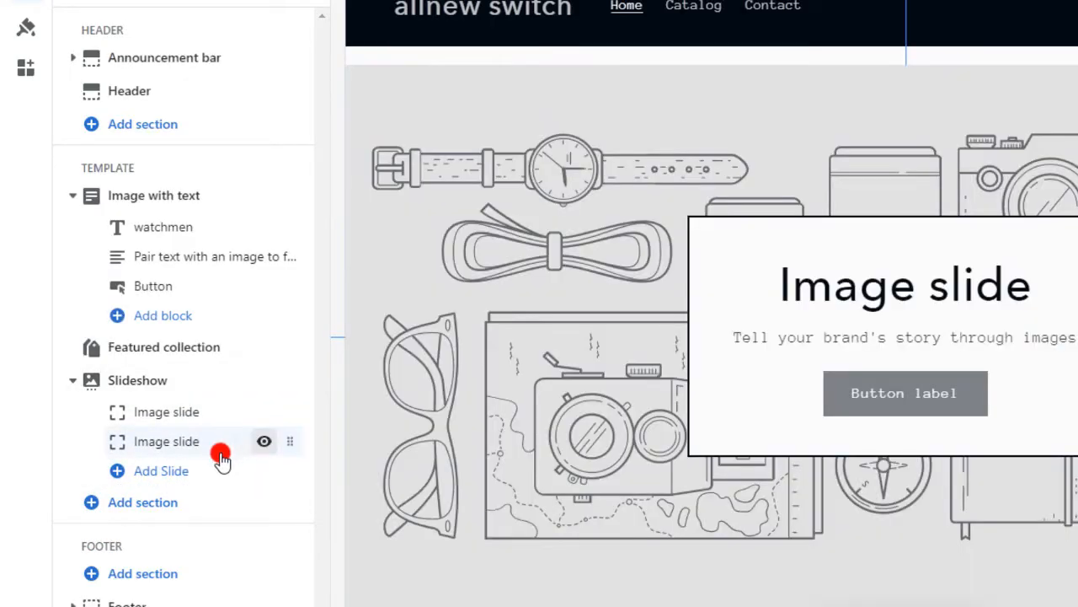
pyautogui.click(162, 472)
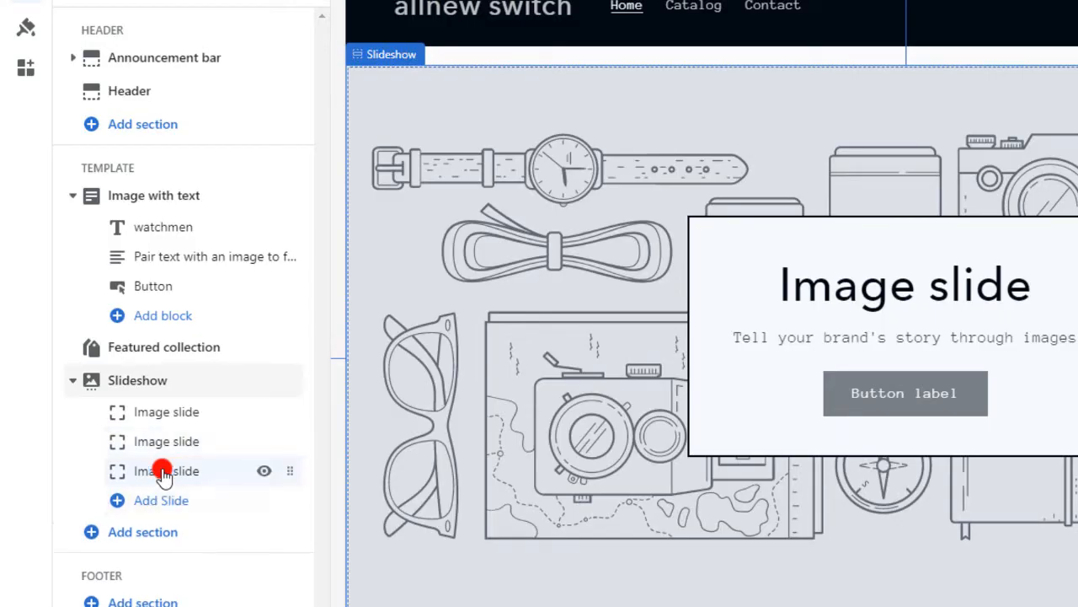
pyautogui.click(132, 502)
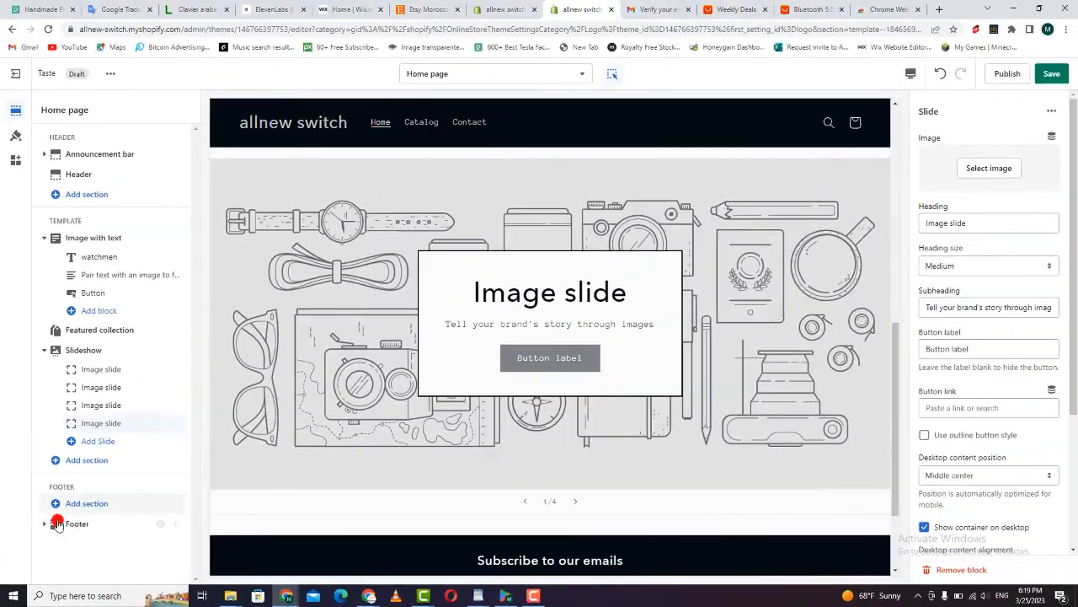
# Select the footer, try out its email signup field with a test address, and look through the footer's settings
pyautogui.click(57, 523)
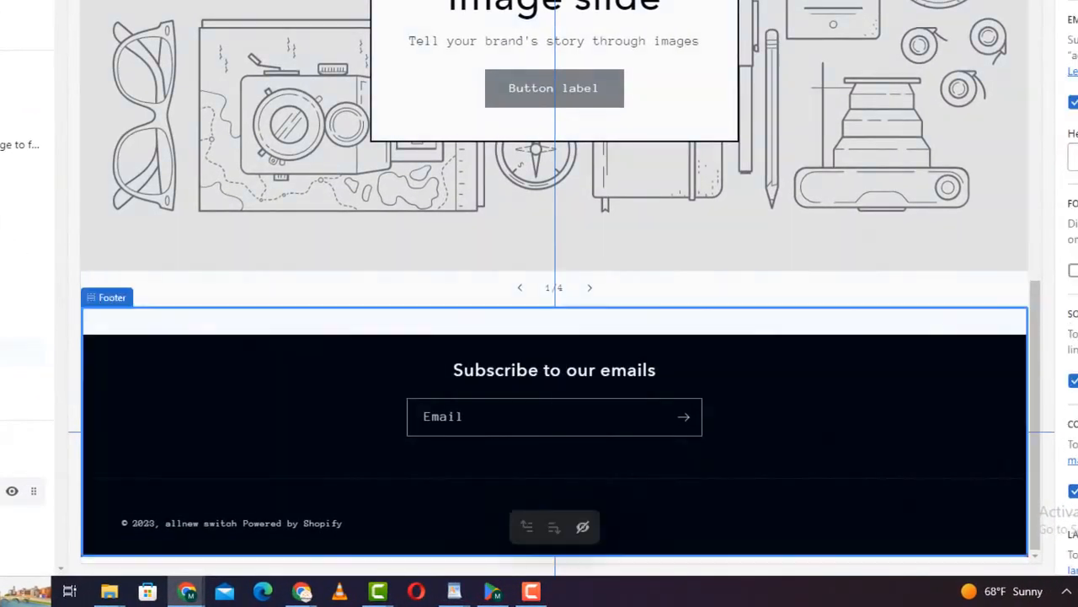
pyautogui.click(594, 426)
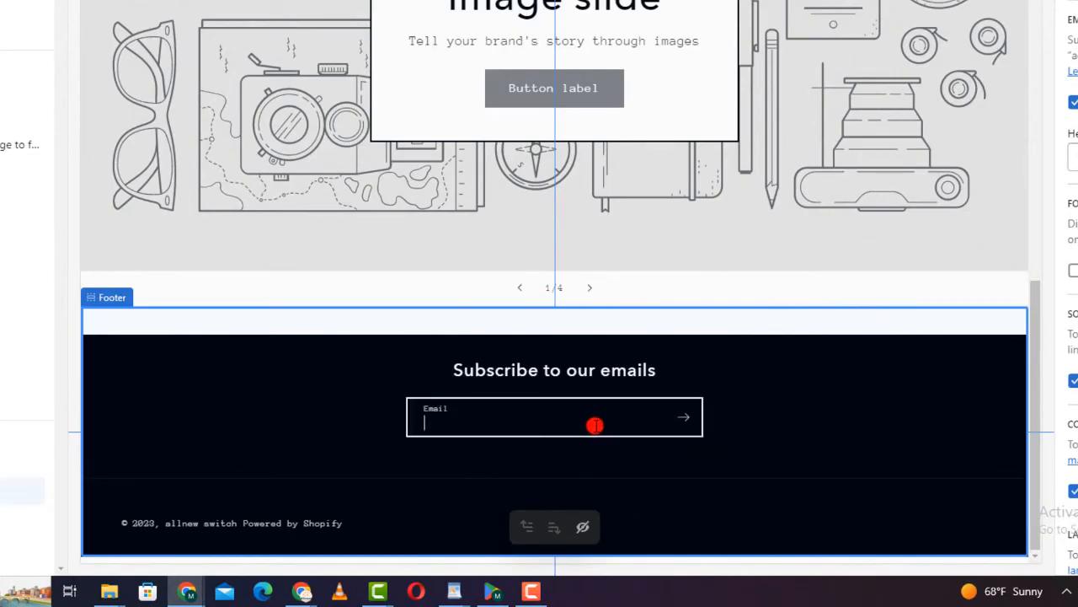
pyautogui.write('hjecnwkaun@')
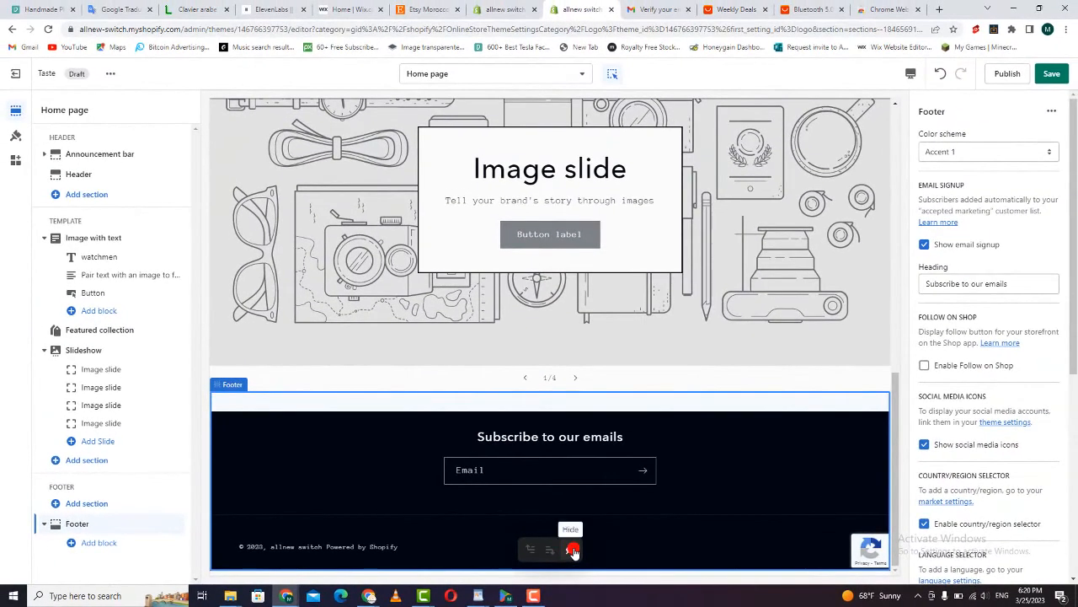
pyautogui.click(582, 526)
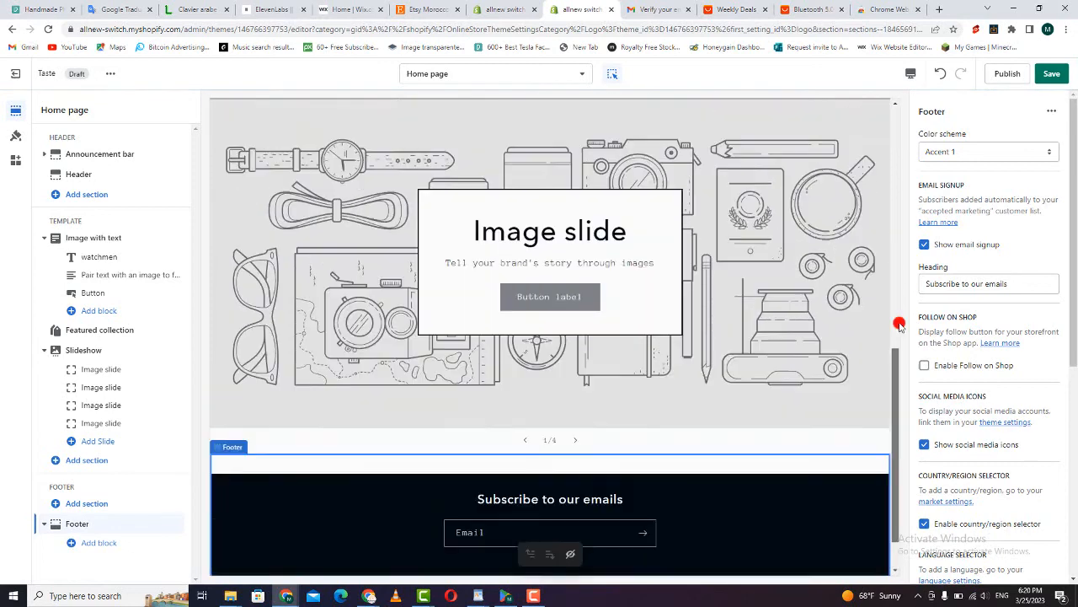
pyautogui.moveTo(898, 413); pyautogui.dragTo(909, 88)
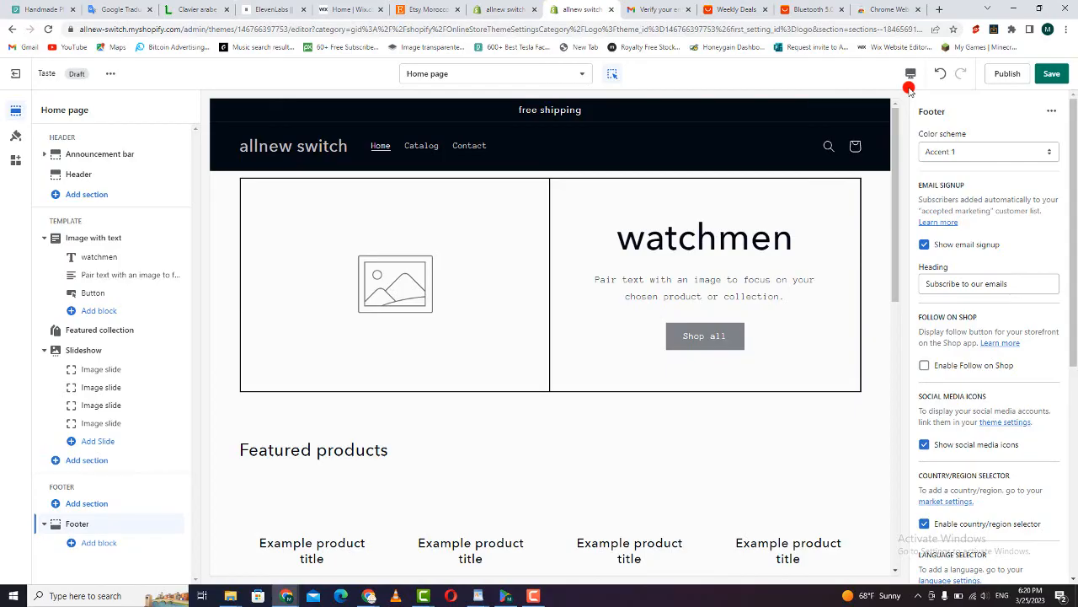
pyautogui.scroll(-5, 1074, 128)
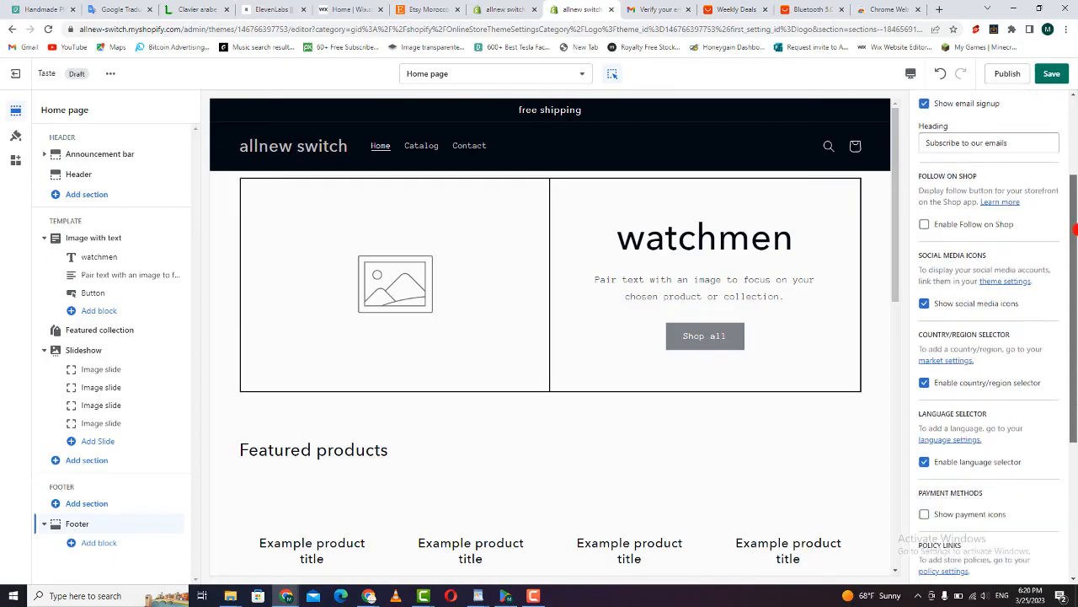